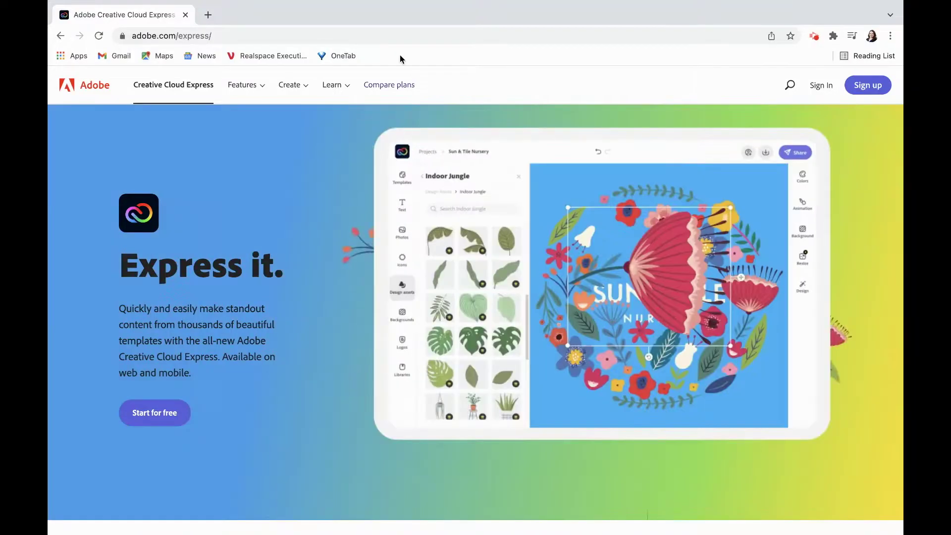
Step: Leave the Adobe Express homepage and go to the Sign up page
click(300, 36)
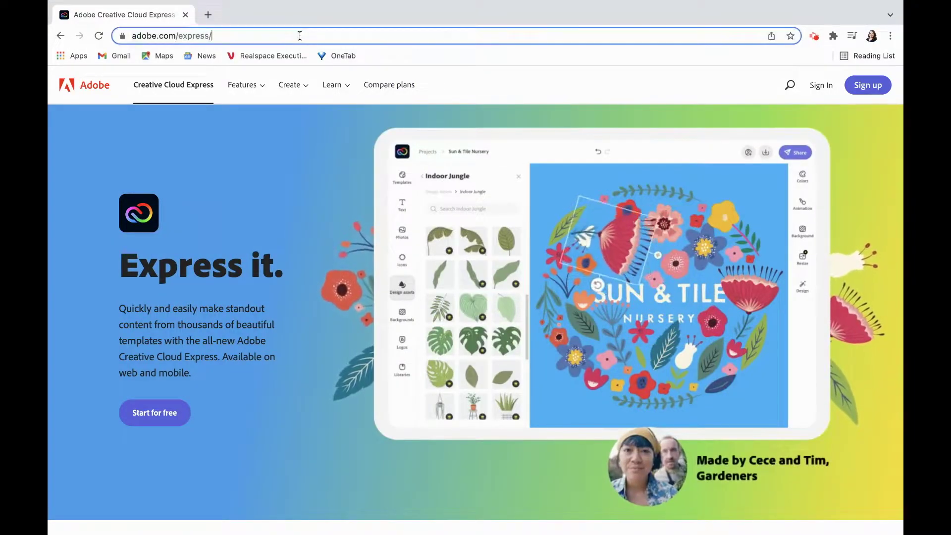
click(300, 35)
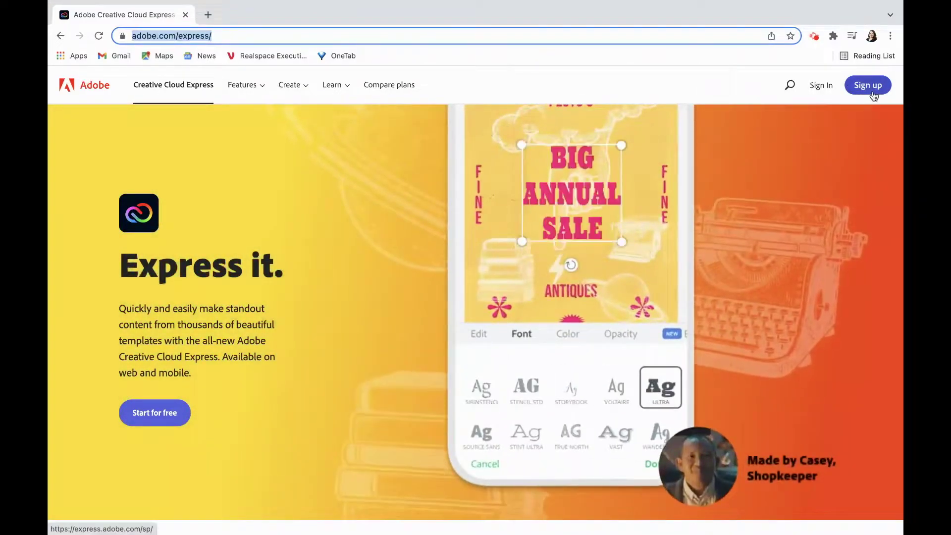
click(874, 94)
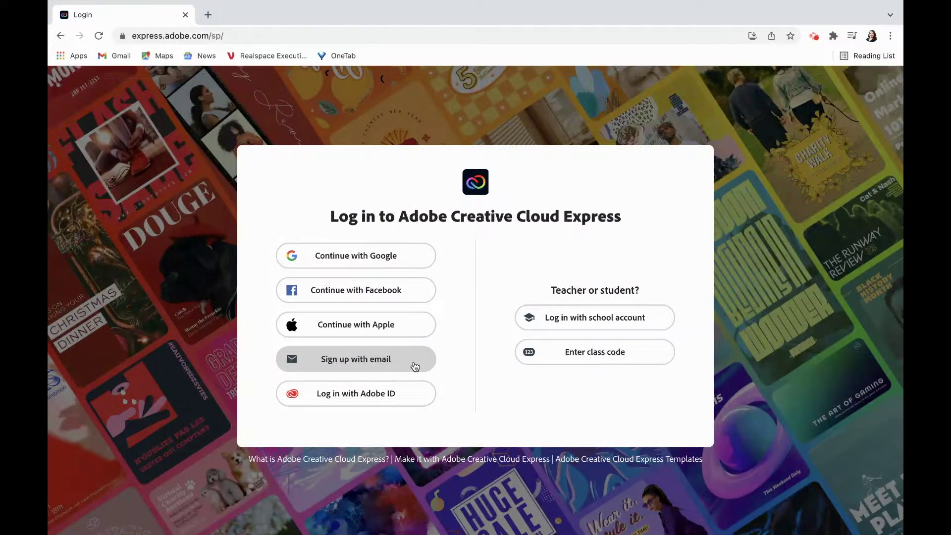
Step: Log in with a Google account and start a new Video project from + Create
click(422, 254)
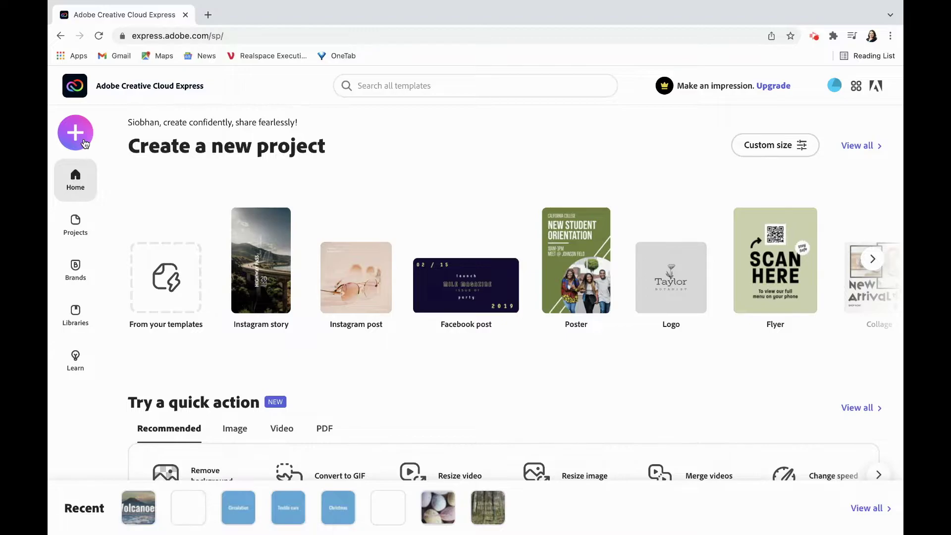
click(85, 143)
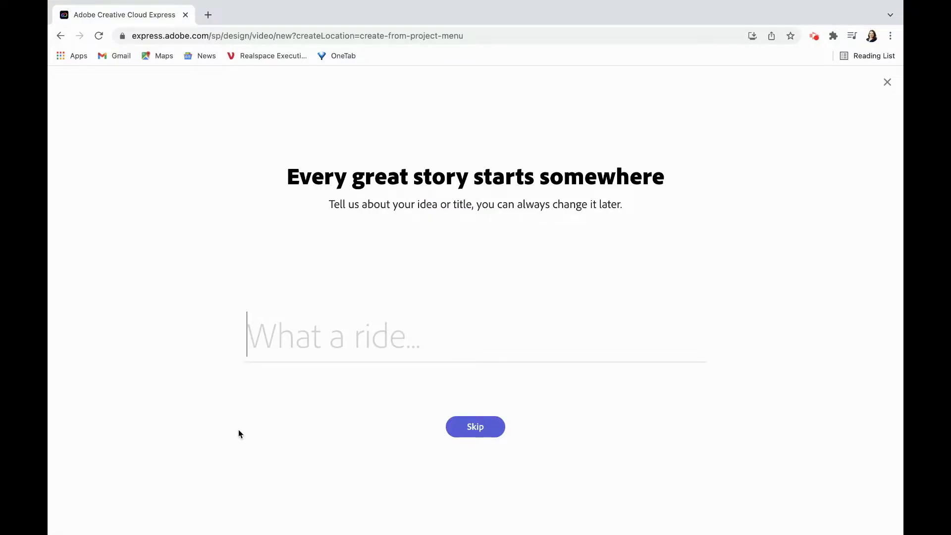
Step: Title the new video 'Volcanoes' and start it from scratch instead of a story template
text(Volcanoes)
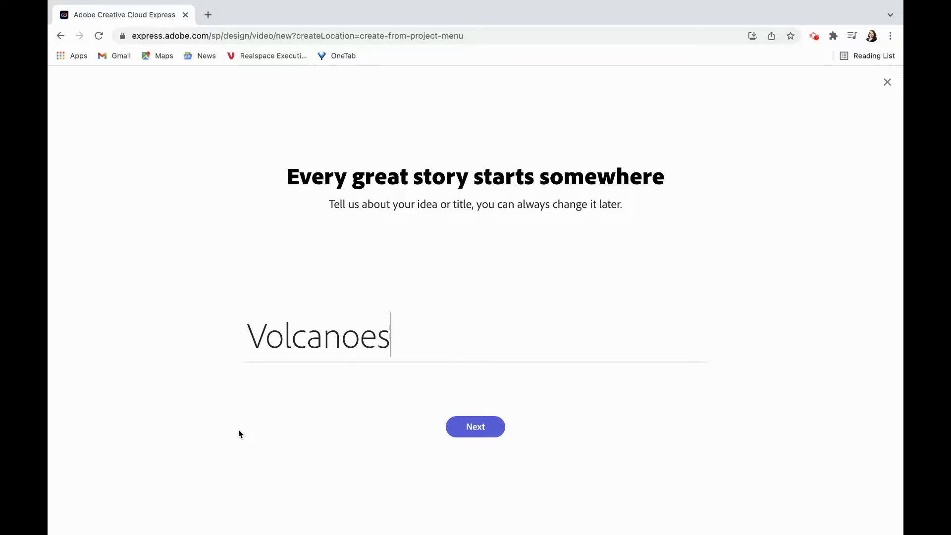
key(Return)
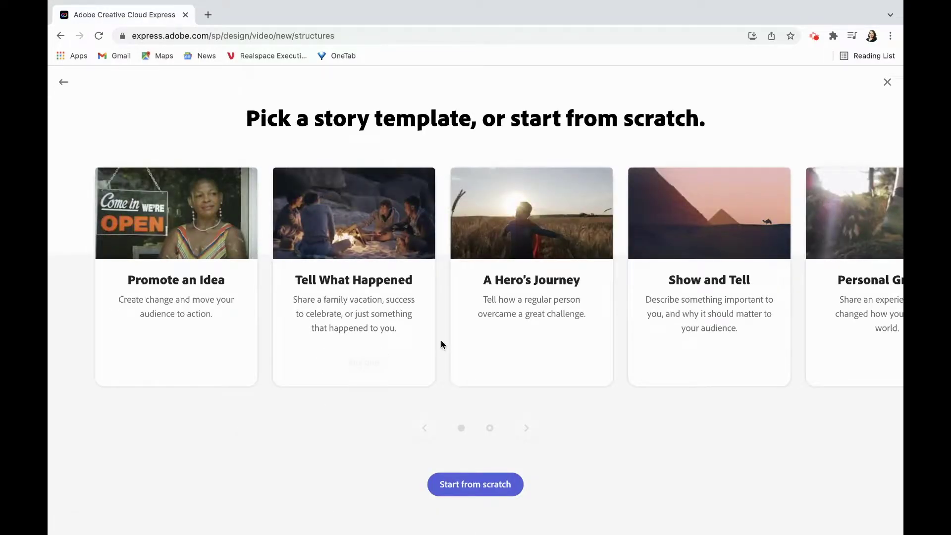
scroll(441, 345, right, 5)
scroll(441, 342, right, 3)
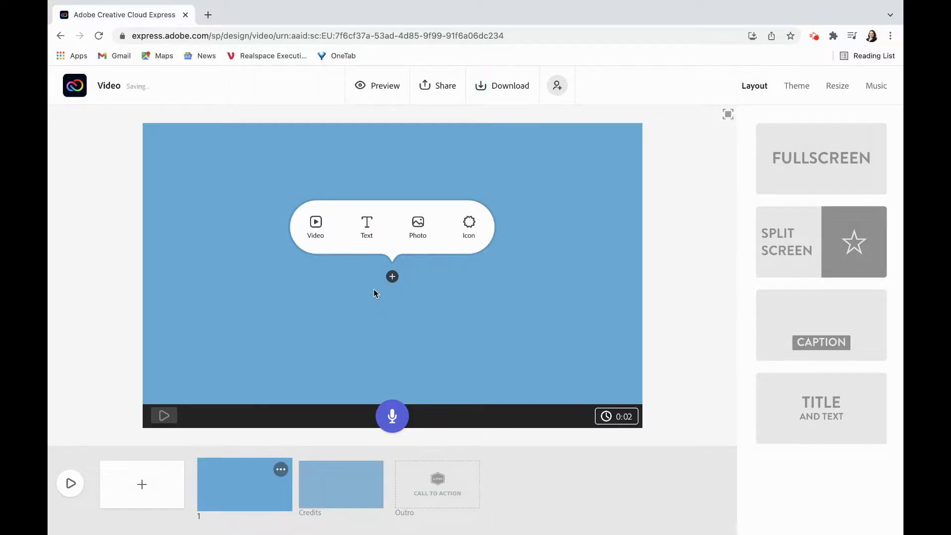
Step: Add an enlarged 'Volcanoes' text title to the first slide
click(372, 226)
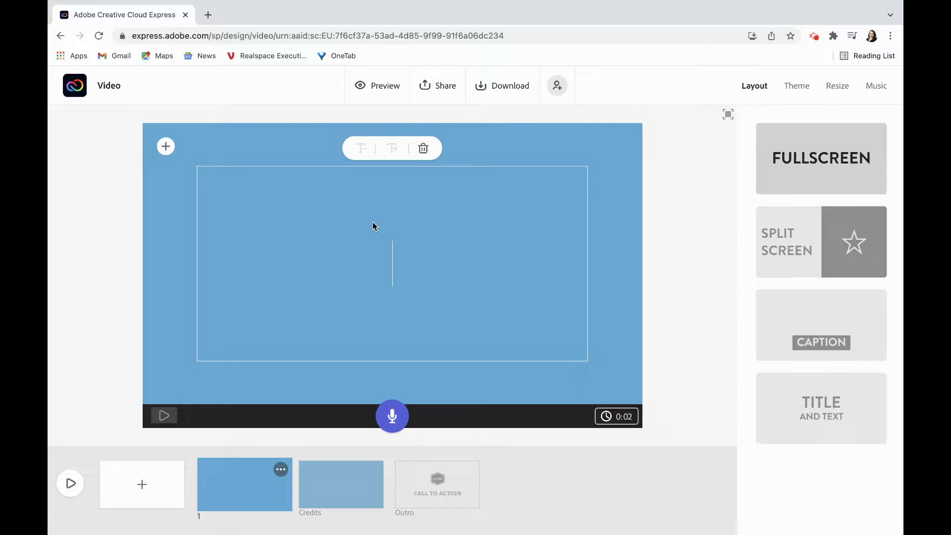
text(Volcanoes)
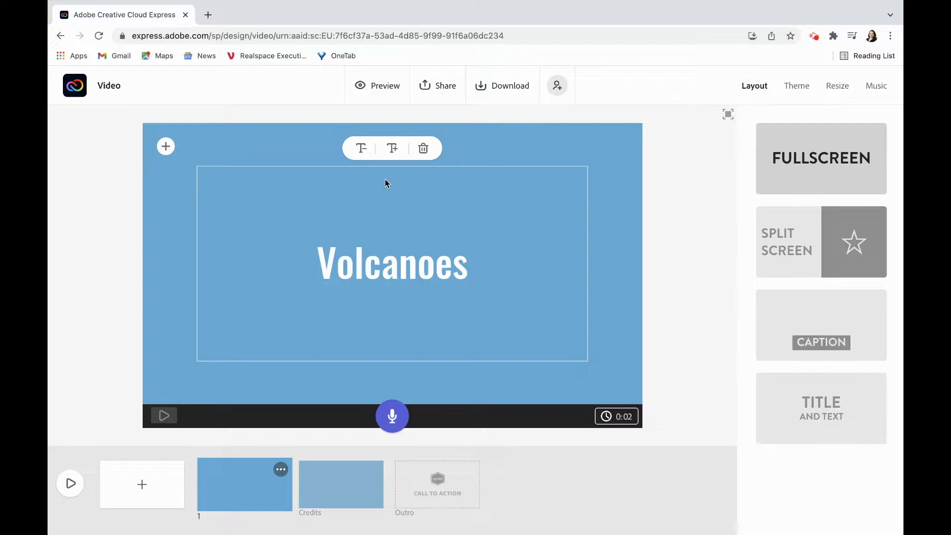
click(392, 149)
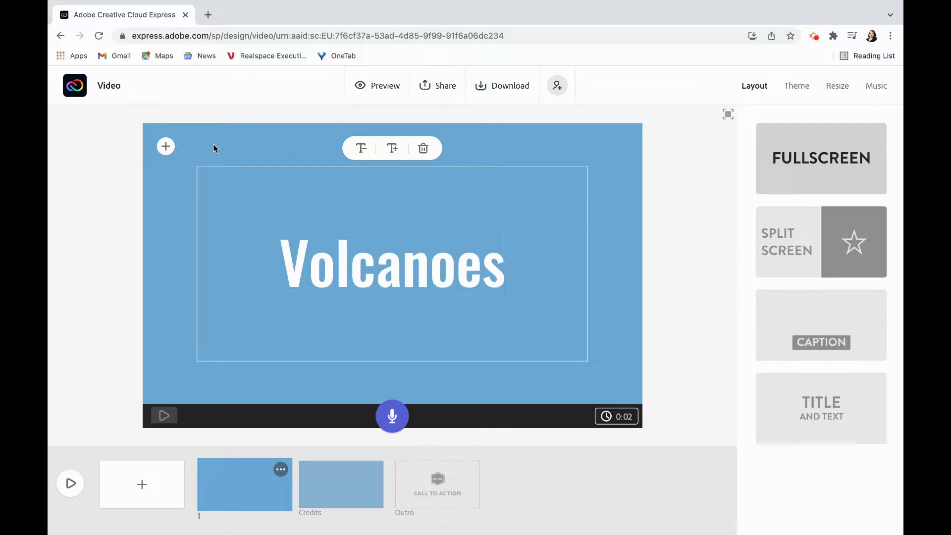
click(162, 152)
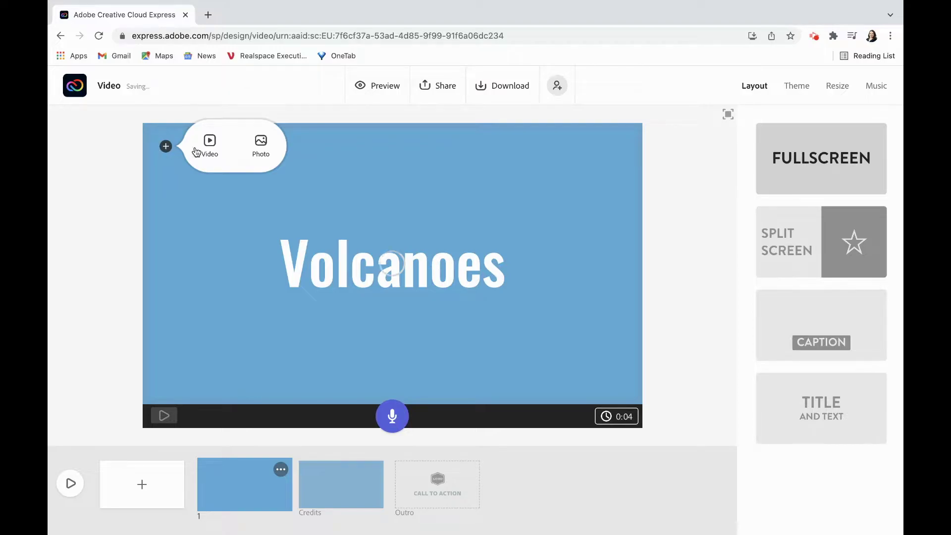
Step: Set the first slide's background to the Kanenori volcano-peaks photo found by searching free photos for 'volcano'
click(267, 149)
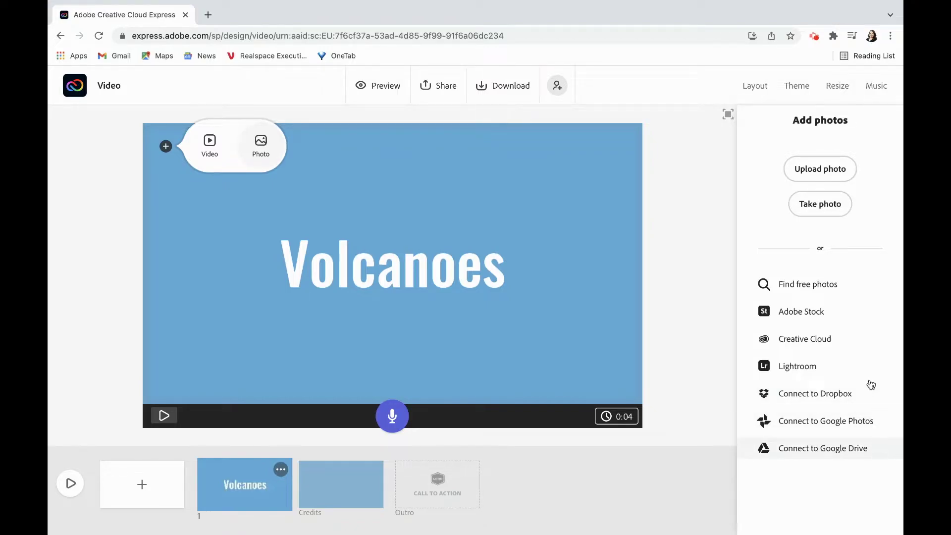
click(849, 283)
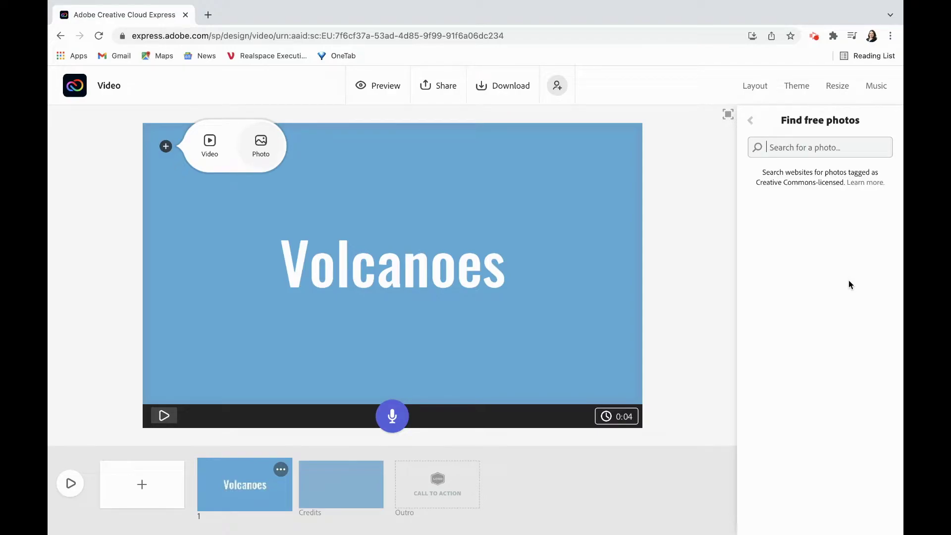
text(volcano)
key(Return)
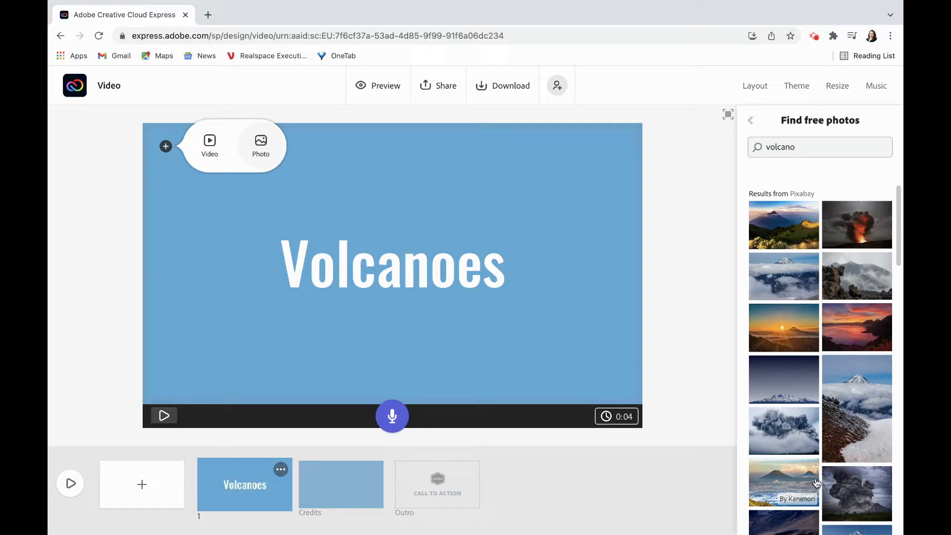
scroll(816, 484, down, 1)
scroll(816, 483, down, 5)
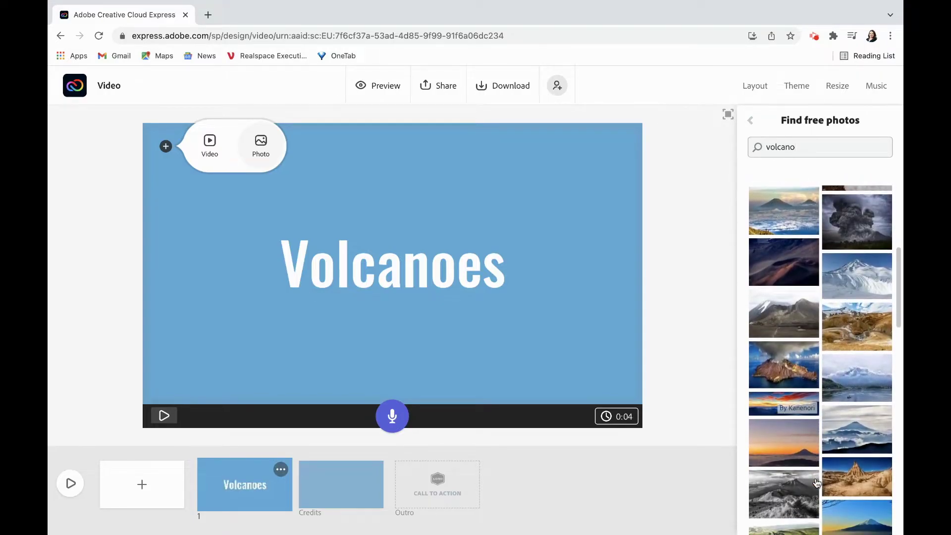
click(803, 215)
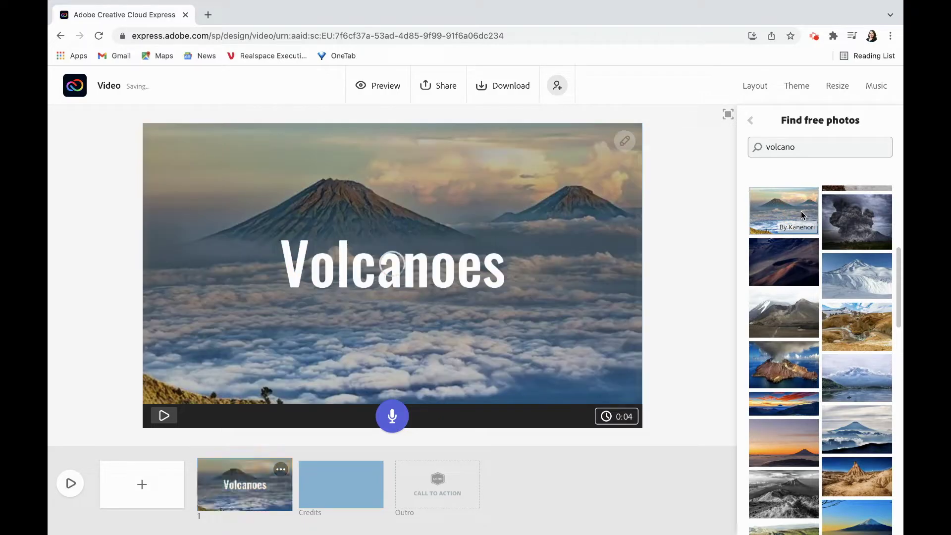
Step: Shorten the Volcanoes title slide from 0:04 to 0:02
click(631, 421)
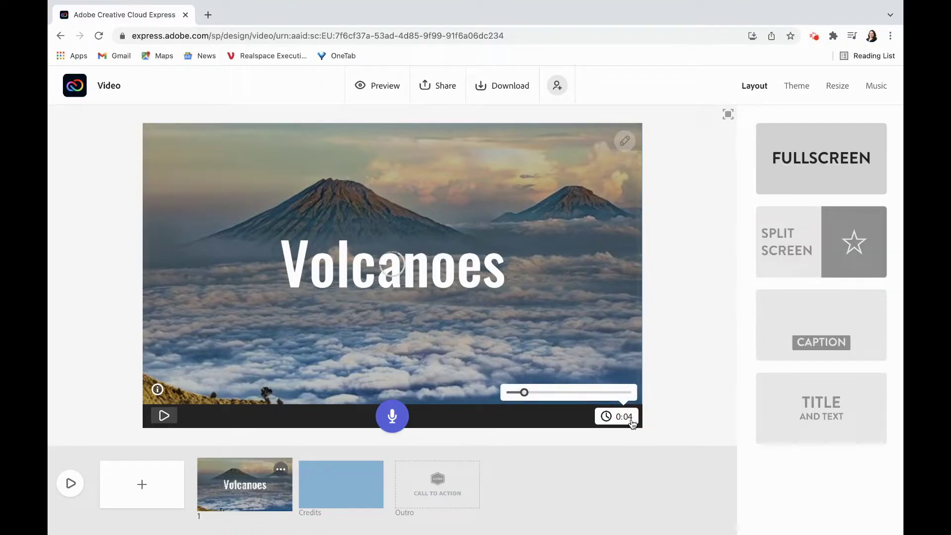
click(523, 393)
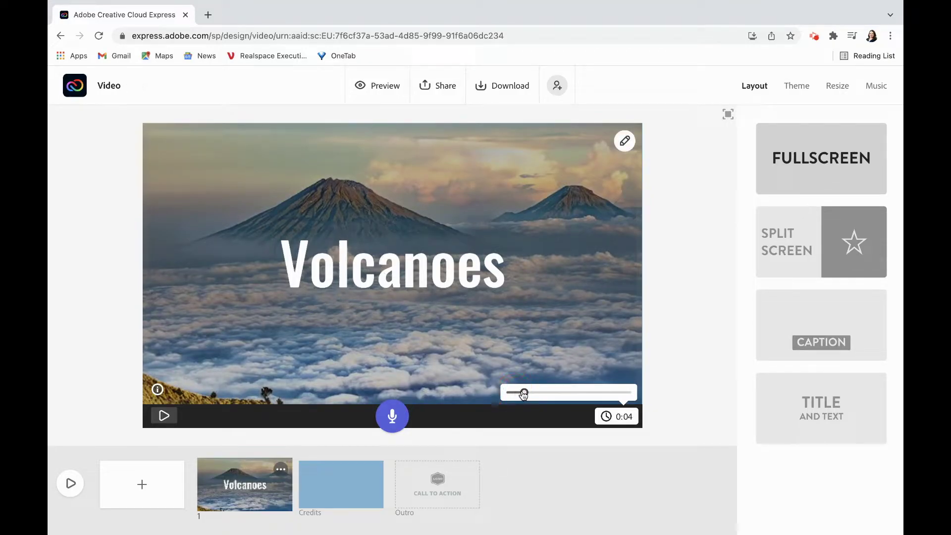
drag(523, 393, 518, 394)
Step: Add a second slide after the title slide and give it the Split Screen layout
click(155, 494)
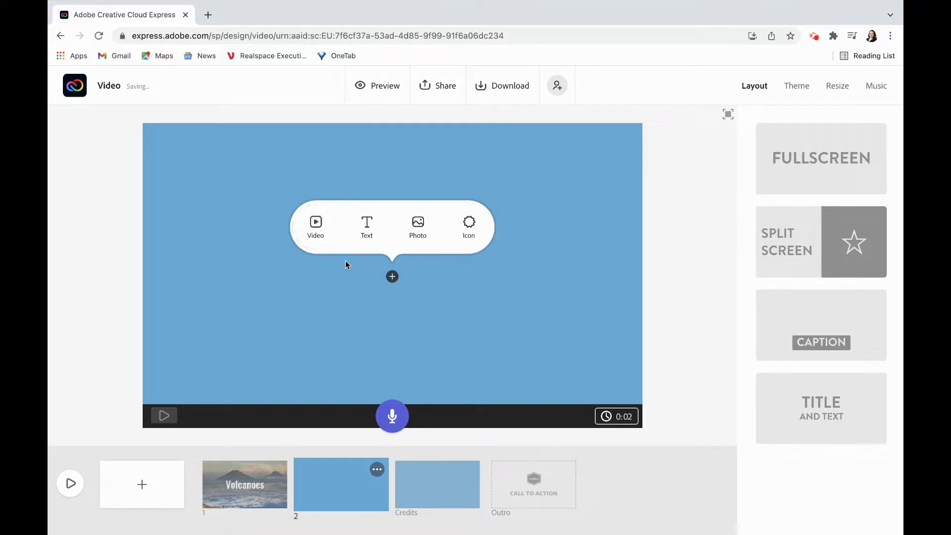
click(828, 268)
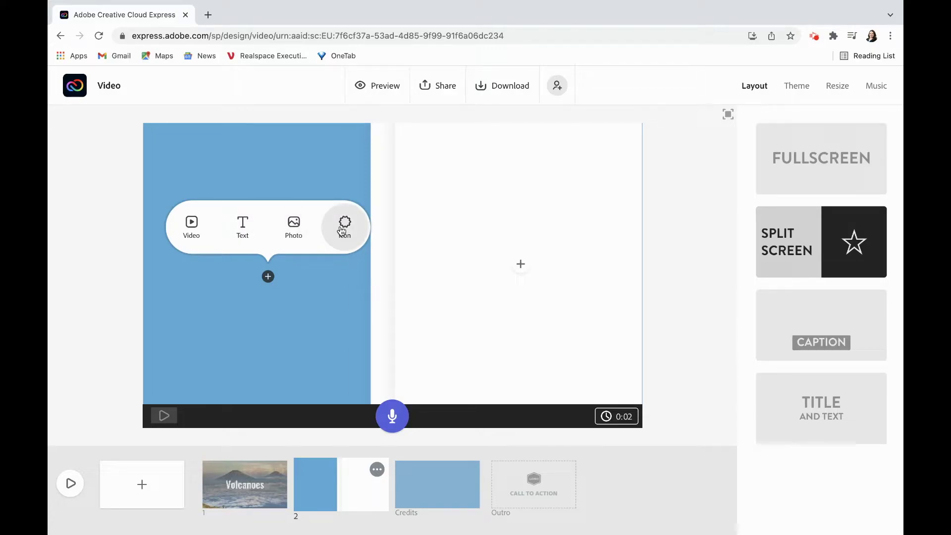
Step: Place a white volcano icon in the left half of slide 2
click(342, 230)
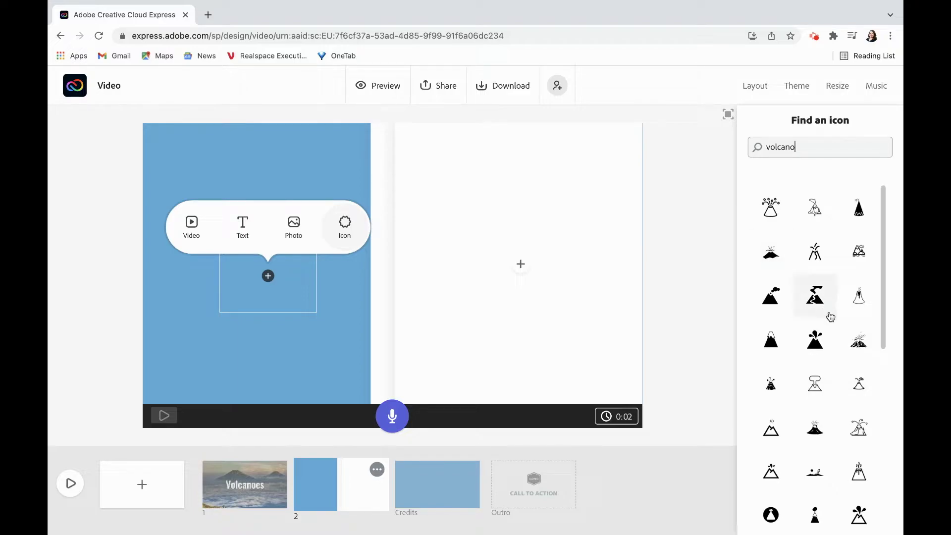
scroll(830, 316, down, 1)
scroll(831, 316, down, 1)
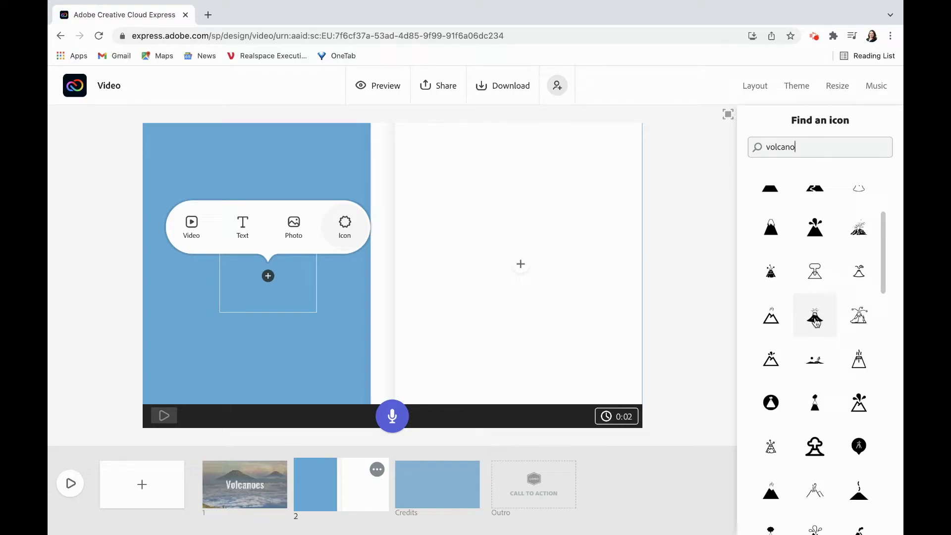
click(771, 360)
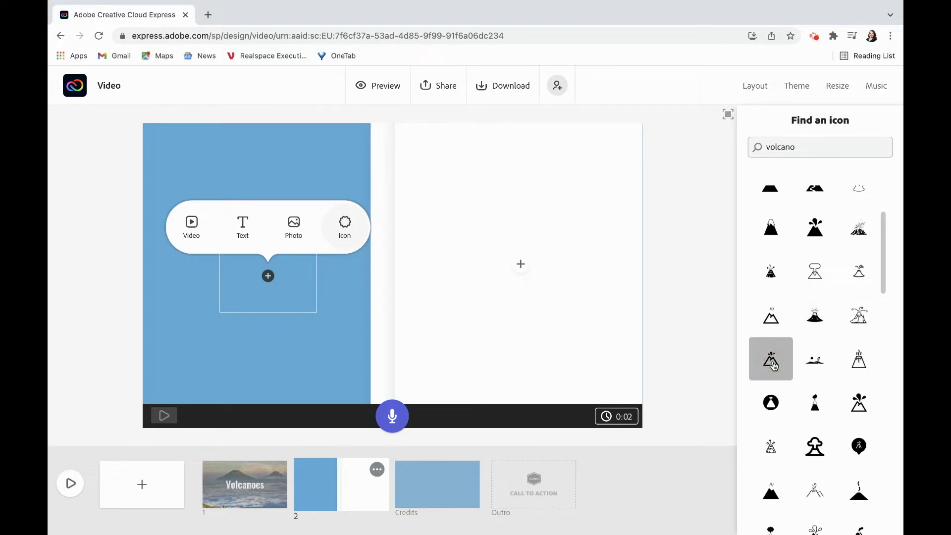
click(522, 266)
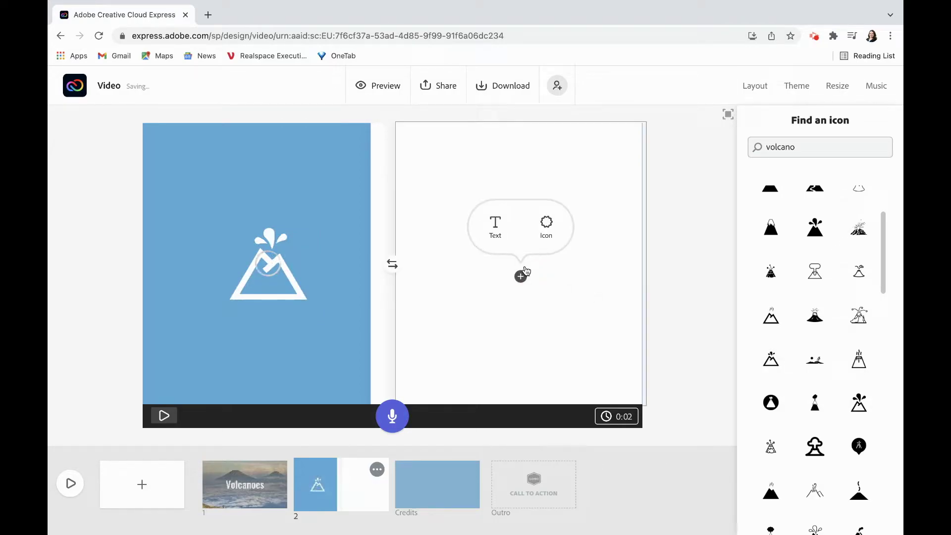
Step: Add enlarged text 'A volcano is an opening in the earth's crust…' to slide 2's right half
click(501, 230)
text(A volcano )
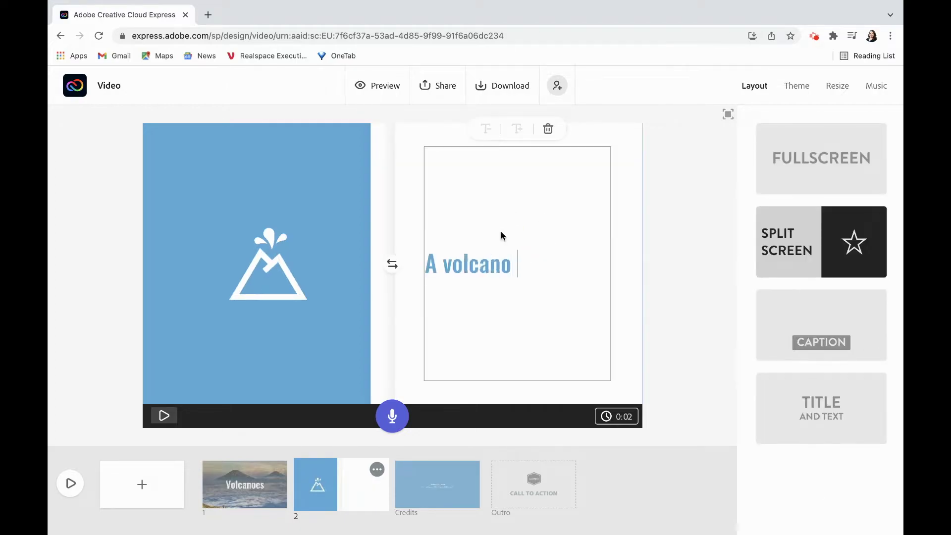
text(is an opening in the earth's crust through which lava,)
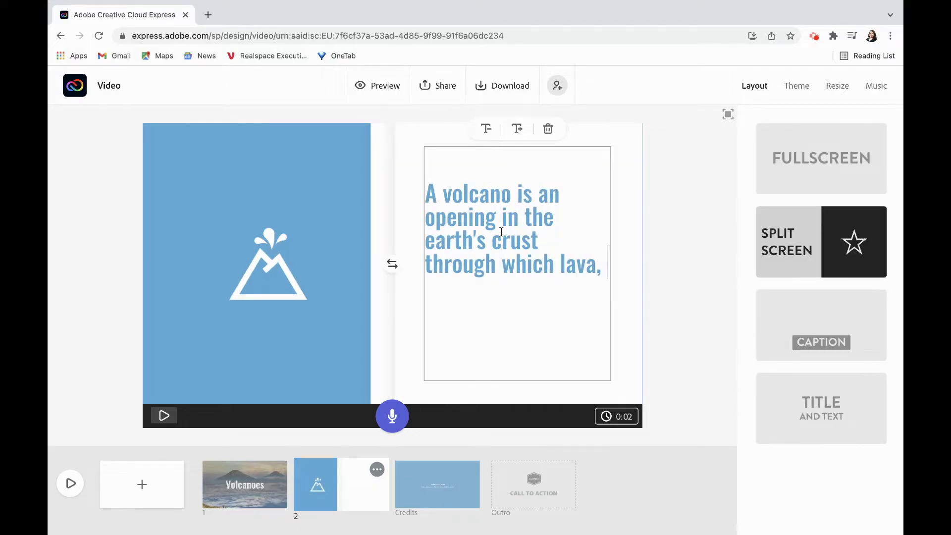
text( volcanic ash and gases escape.)
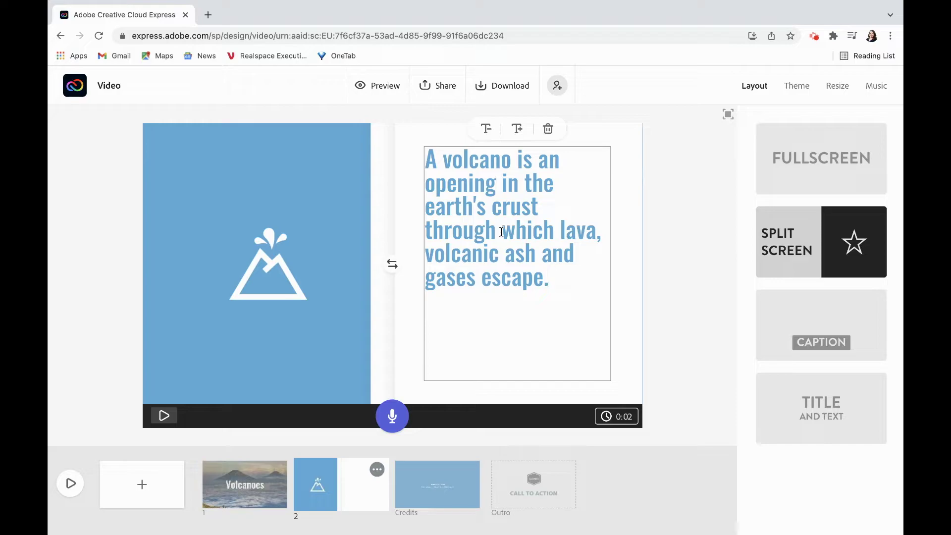
click(518, 132)
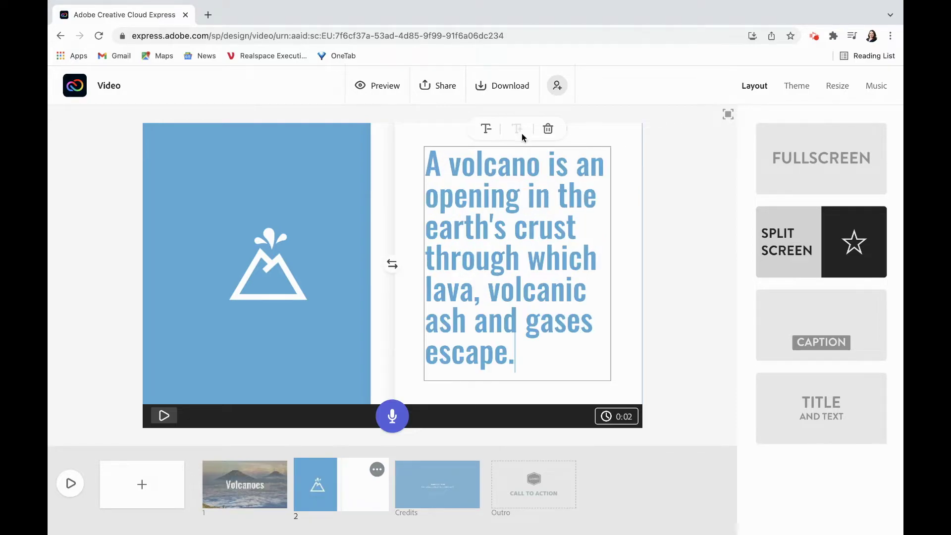
Step: Record spoken narration for slide 2 with the microphone, making the slide 0:08 long
click(399, 422)
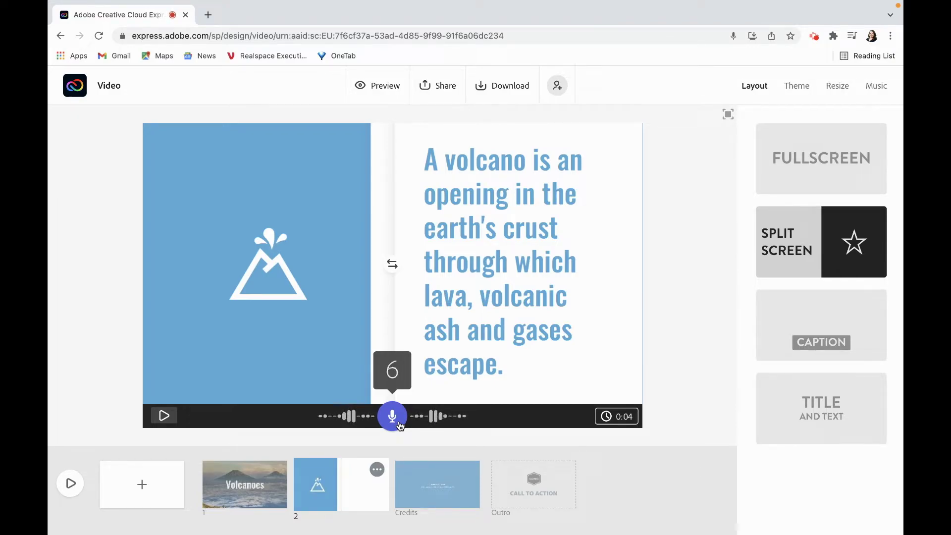
drag(400, 425, 400, 425)
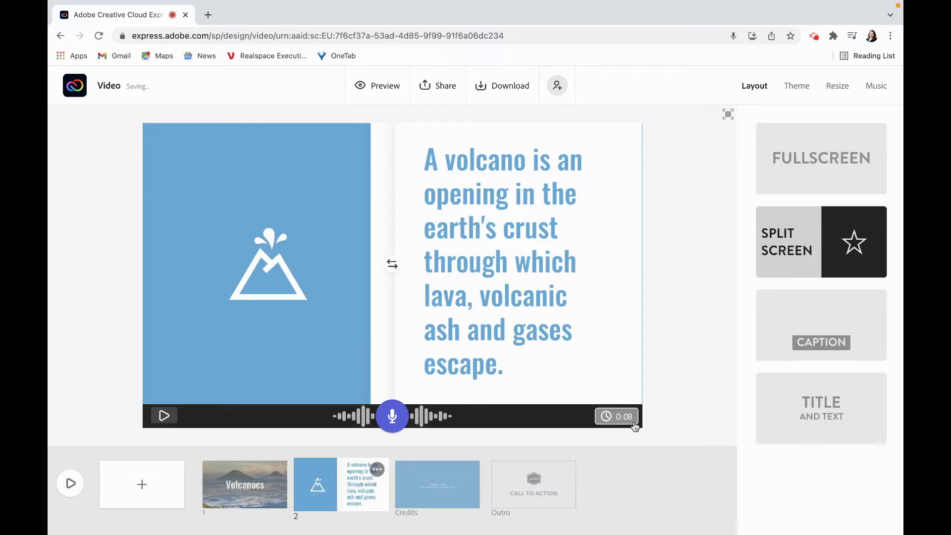
Step: Add a third scene and load the Underwater video from the Desktop into it
click(143, 484)
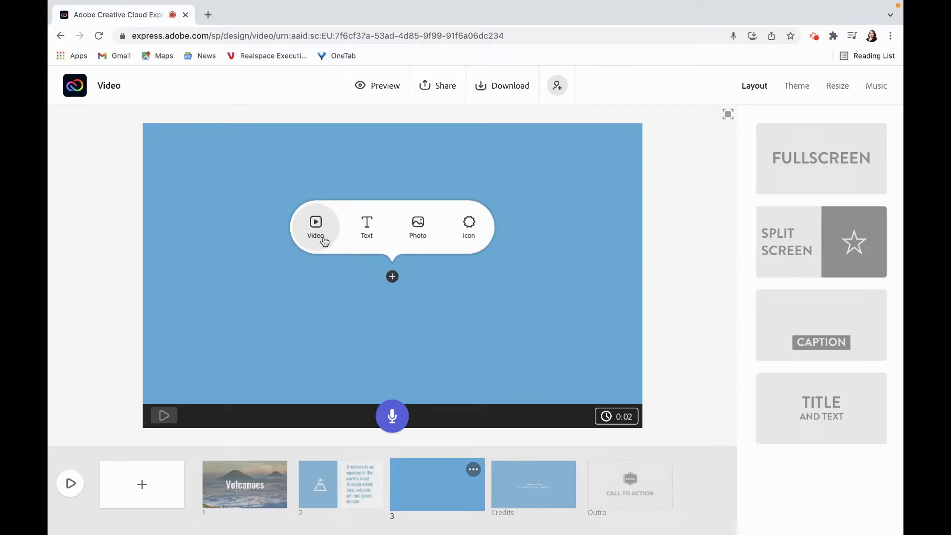
click(325, 241)
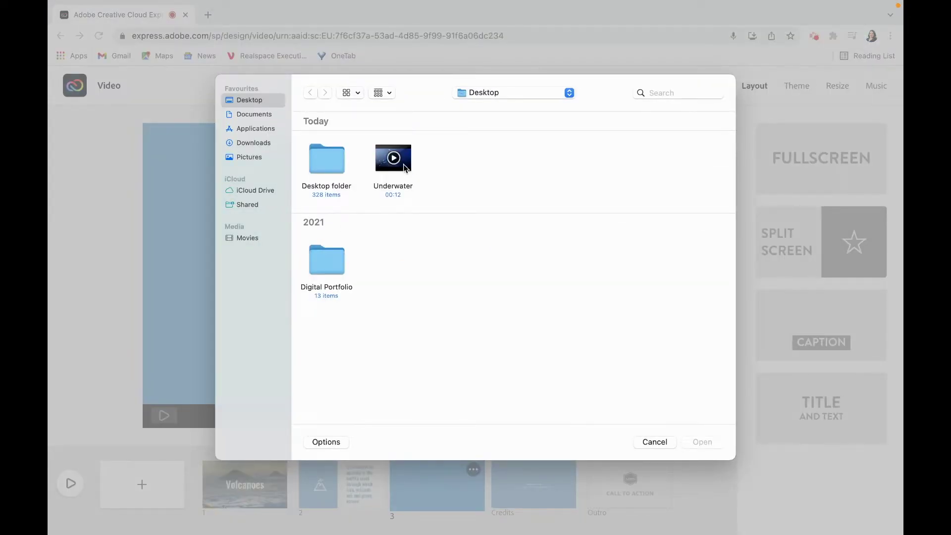
click(404, 168)
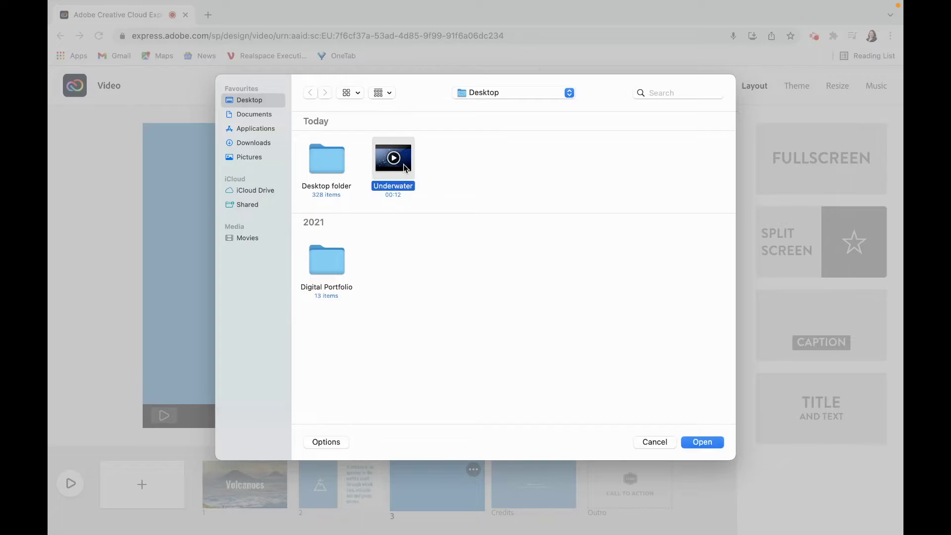
click(712, 440)
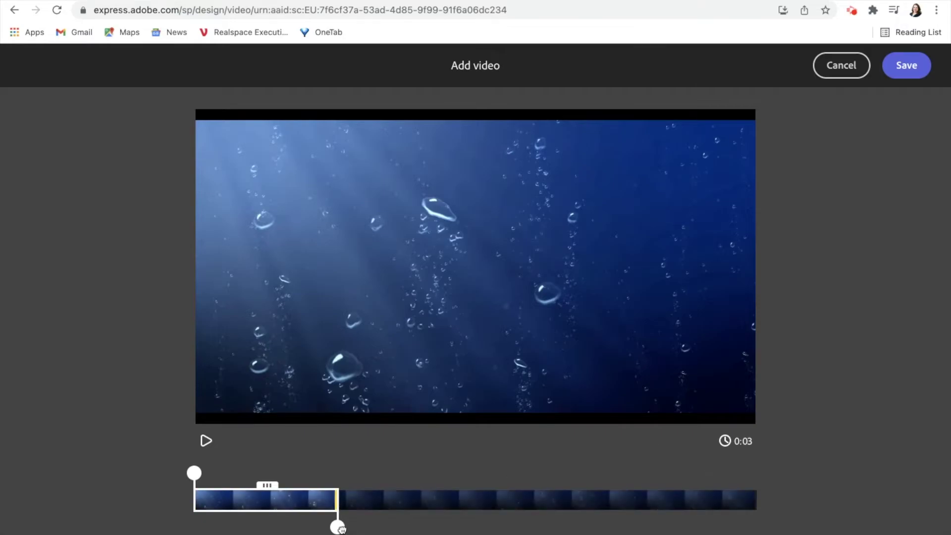
Step: Lengthen the Underwater clip to about 5 seconds and save it into scene 3
drag(339, 527, 459, 528)
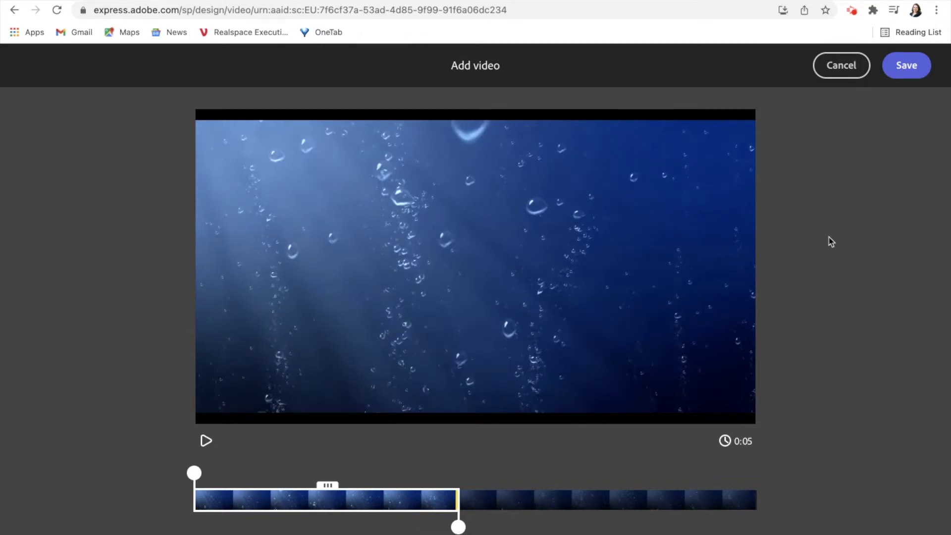
click(908, 74)
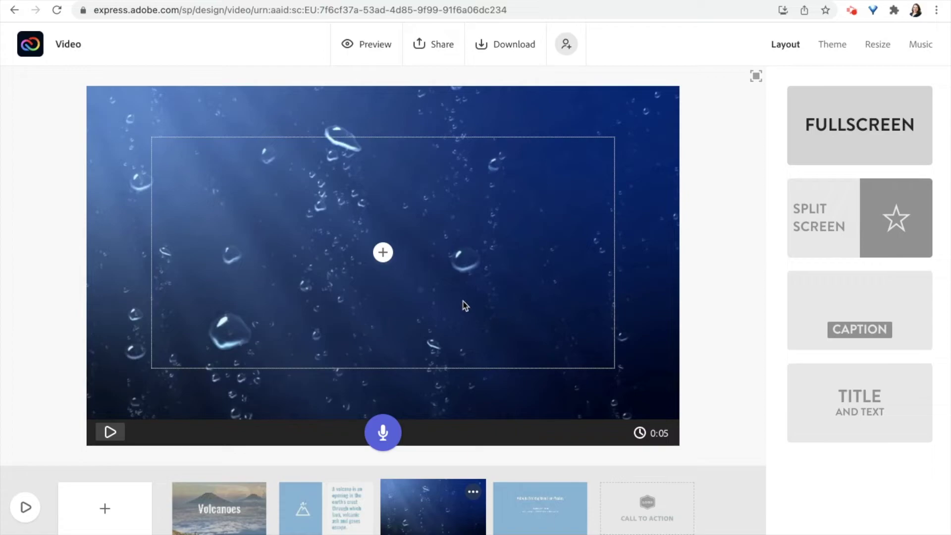
Step: Record narration over the Underwater clip, extending scene 3 from 0:05 to 0:06
click(383, 252)
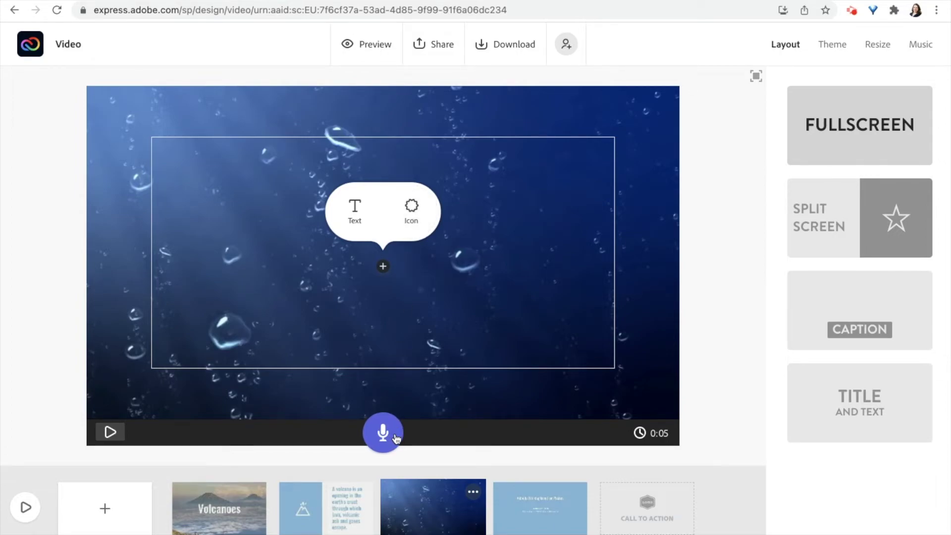
click(395, 437)
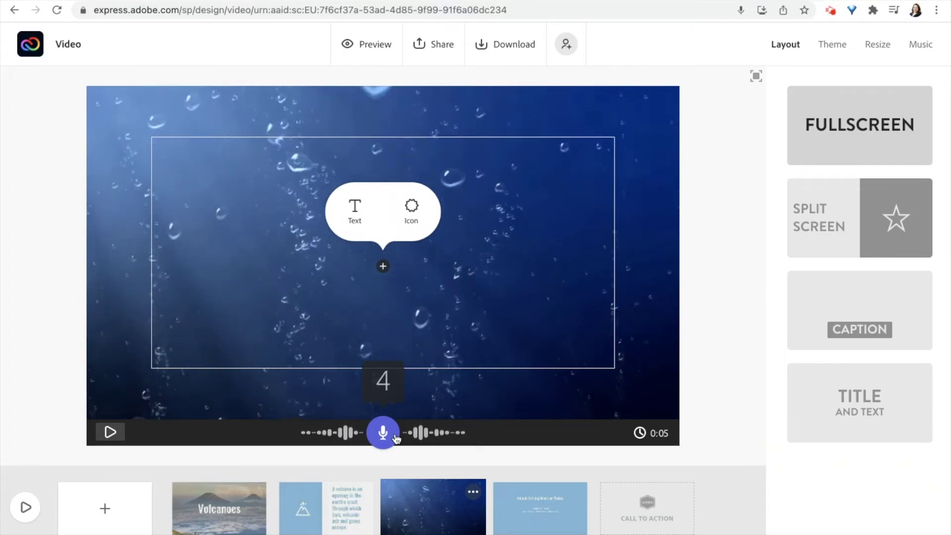
click(395, 437)
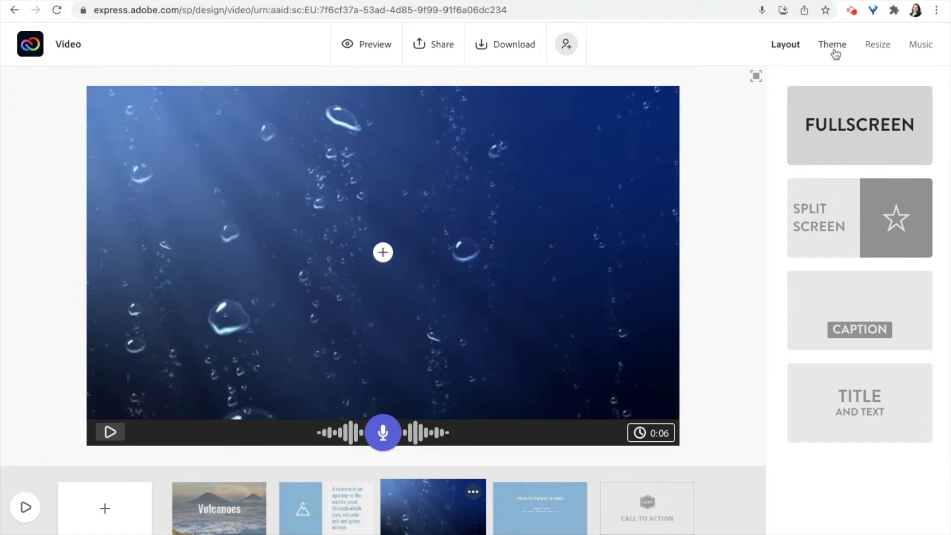
Step: Apply the Grace theme with navy, cream and serif text, then bring up the music choices
click(833, 52)
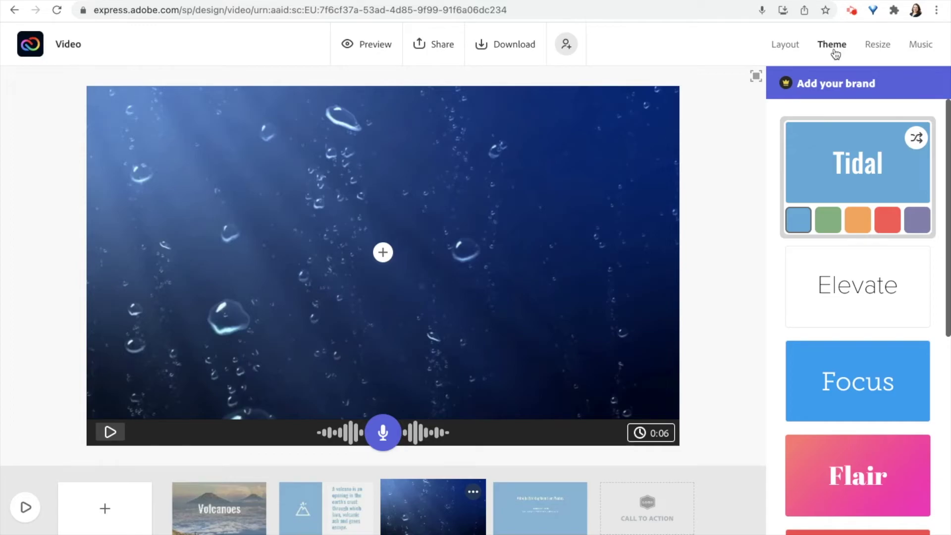
scroll(856, 287, down, 2)
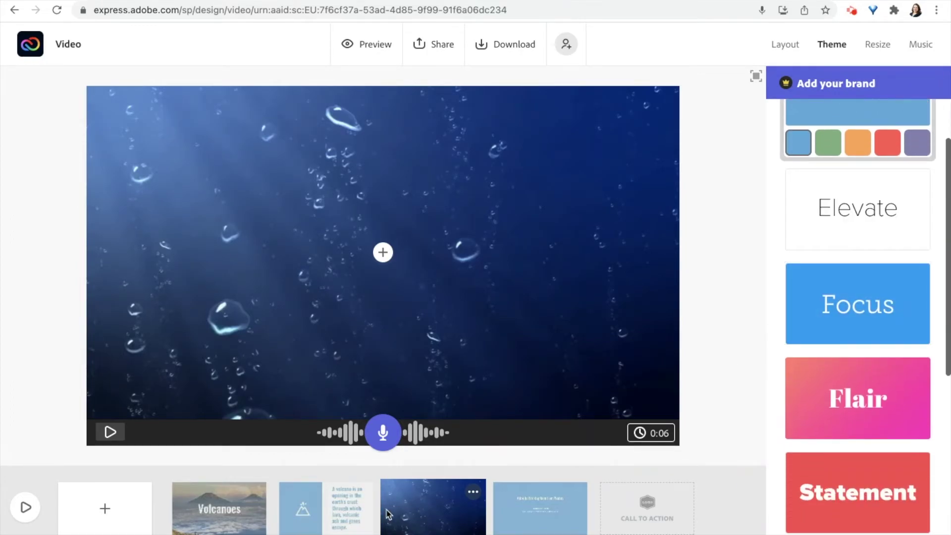
click(342, 510)
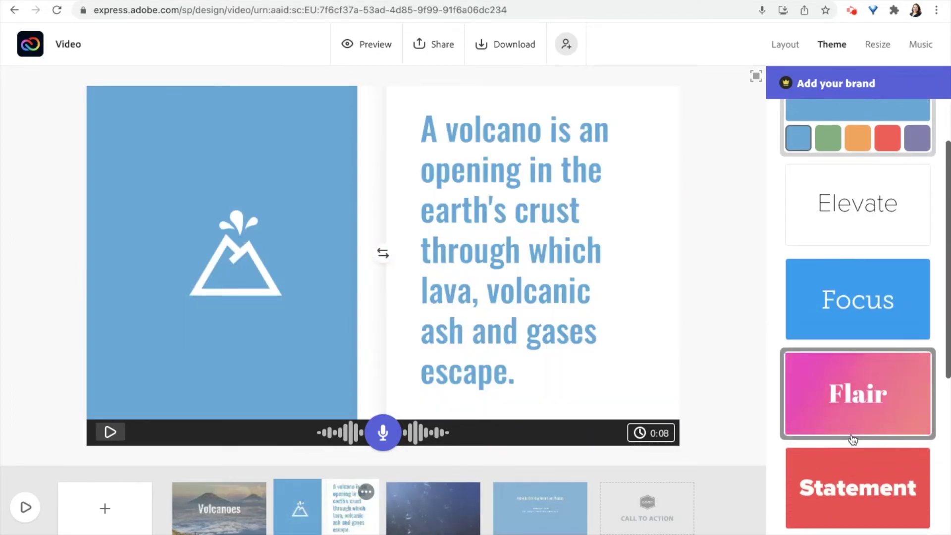
scroll(853, 439, down, 5)
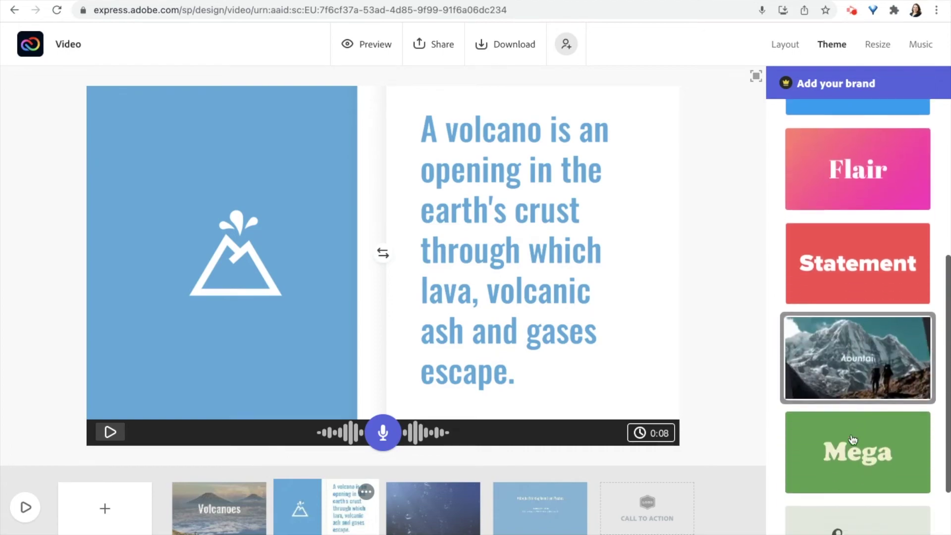
scroll(853, 439, down, 3)
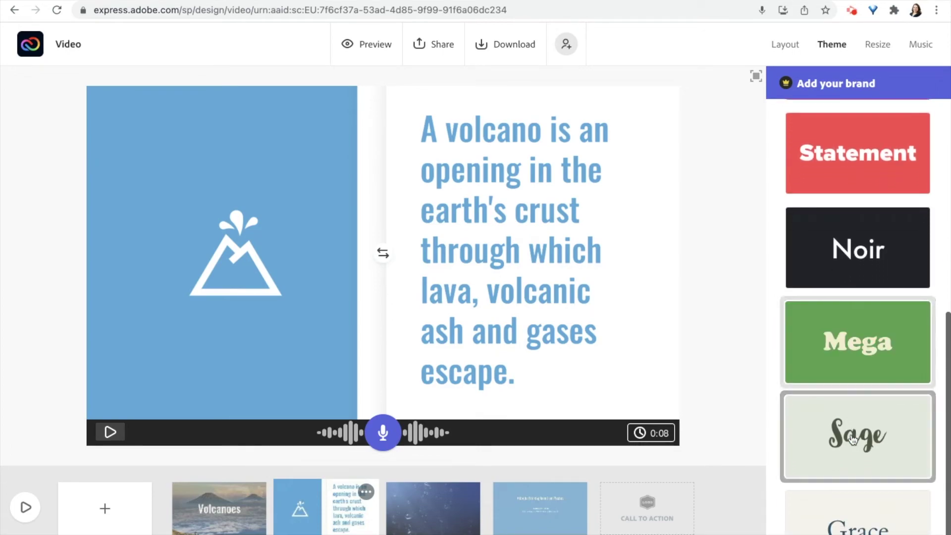
scroll(853, 439, down, 1)
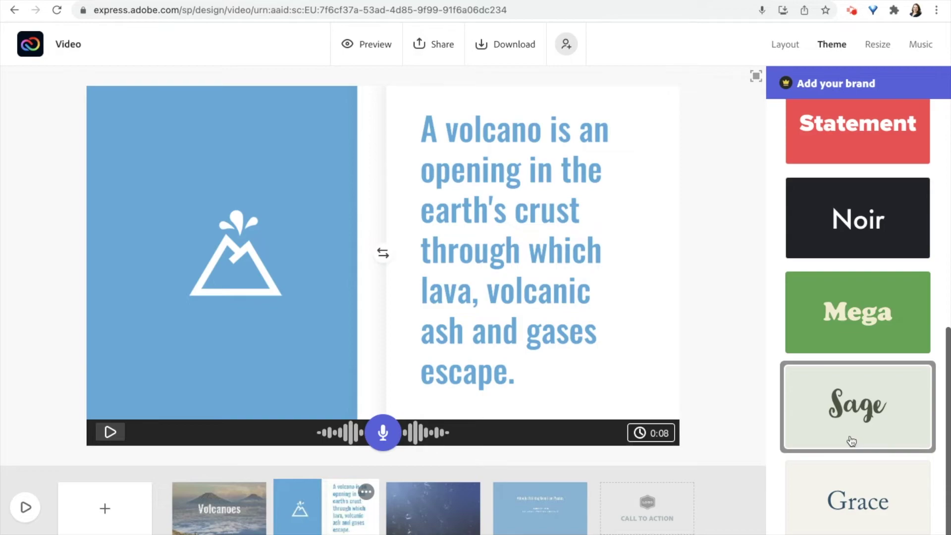
click(862, 489)
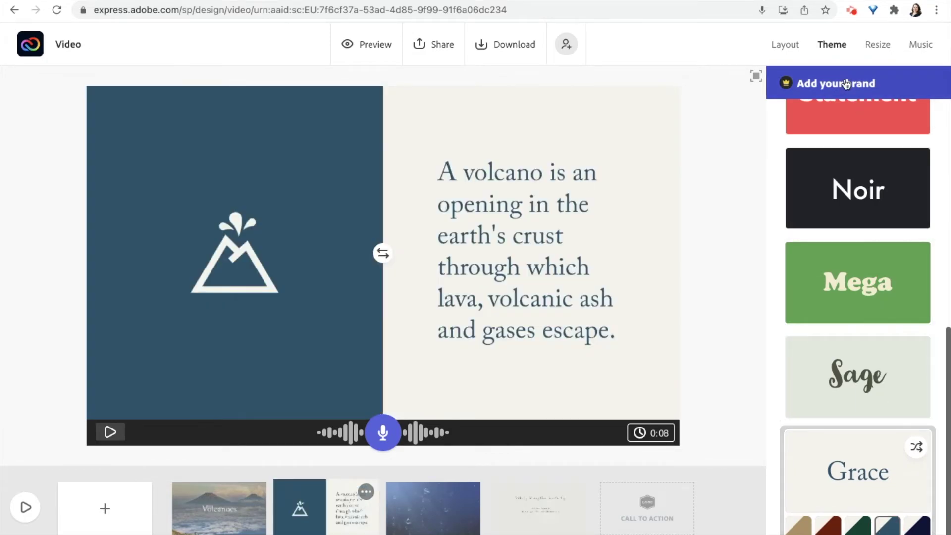
click(921, 50)
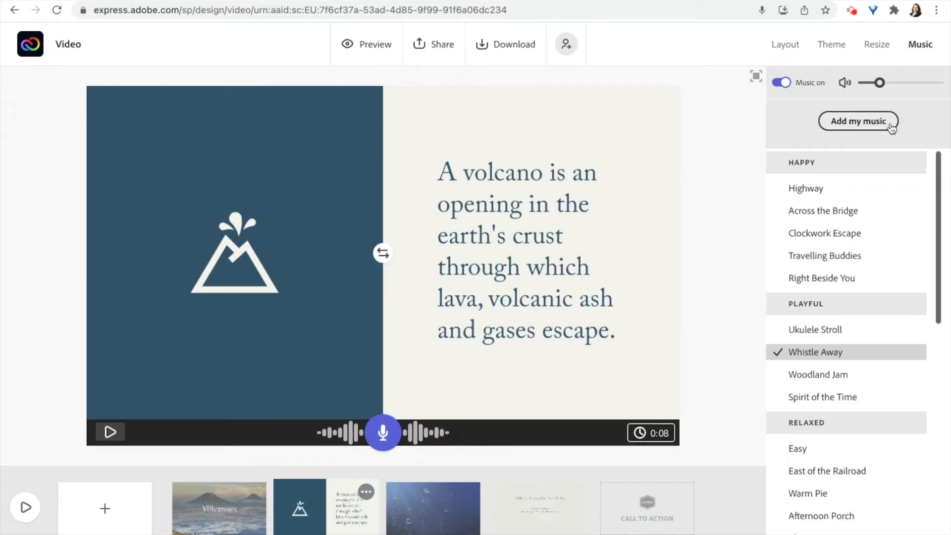
Step: Preview Clockwork Escape and Travelling Buddies, then replace Whistle Away with Clockwork Escape
click(781, 83)
click(781, 84)
click(872, 84)
mouse_move(780, 237)
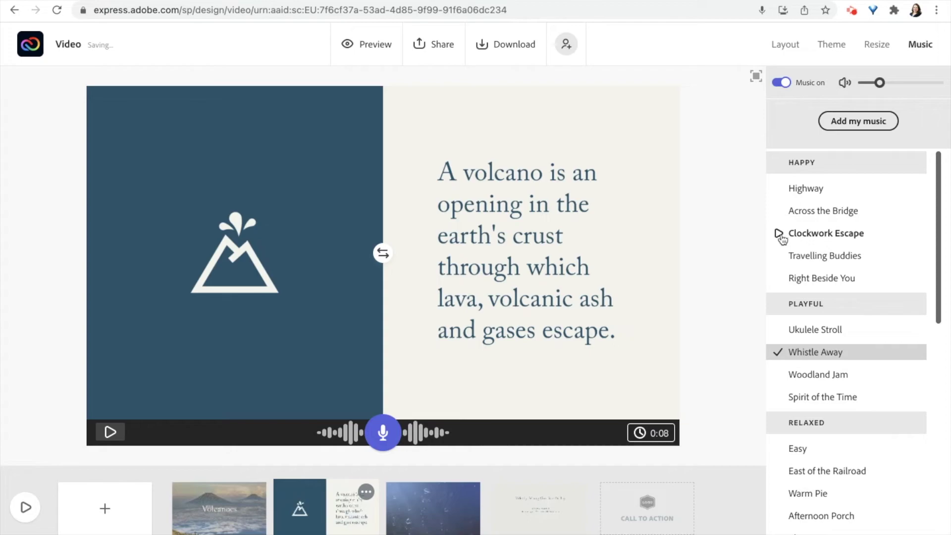
click(779, 234)
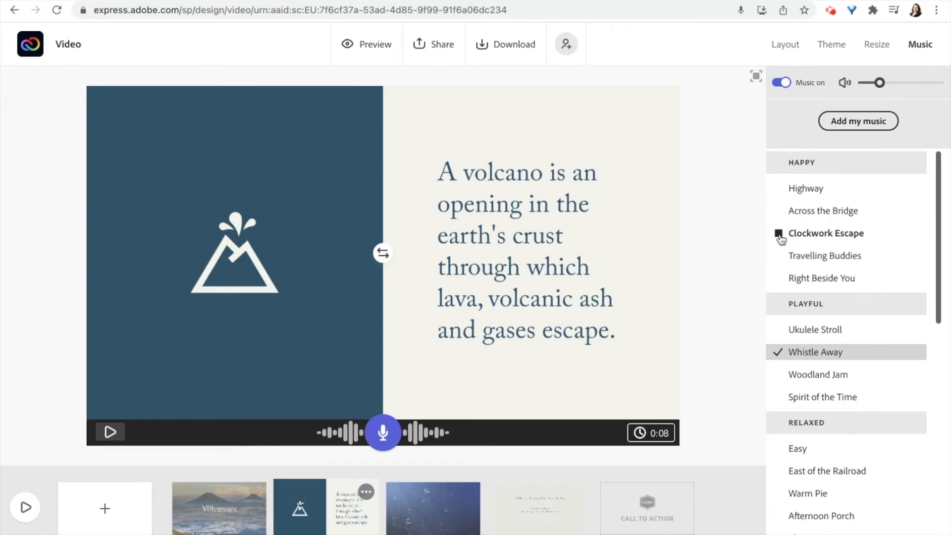
click(777, 257)
click(843, 239)
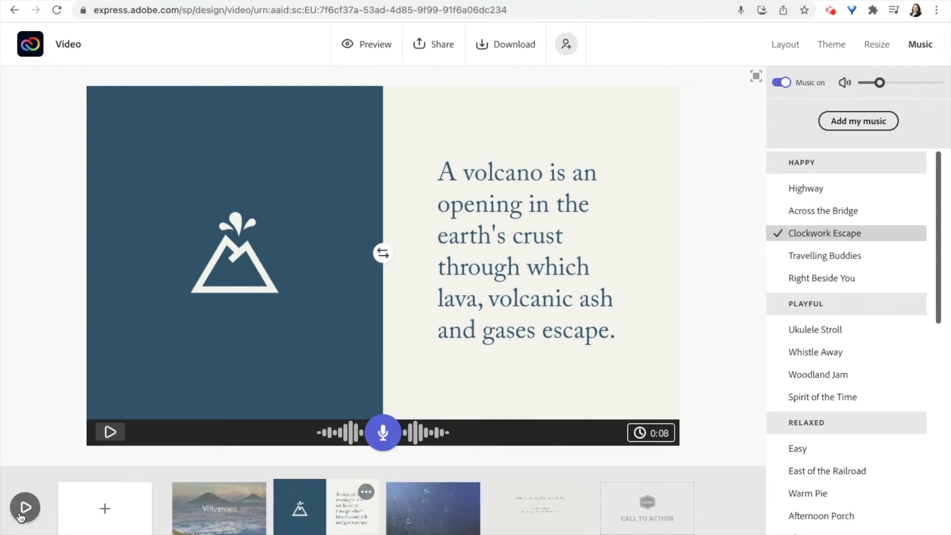
Step: Play the whole video, return to editing, and preview it, ending on the Credits slide
click(21, 515)
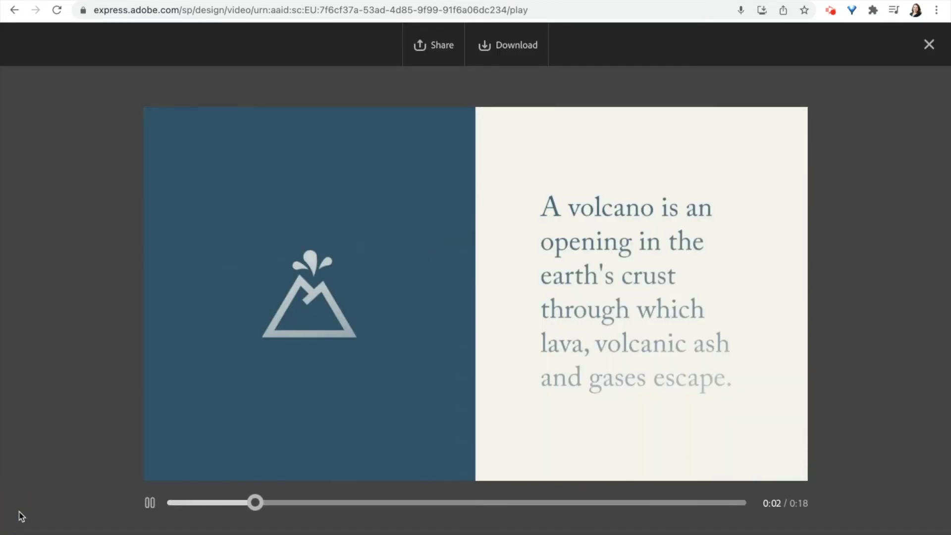
click(150, 509)
click(928, 44)
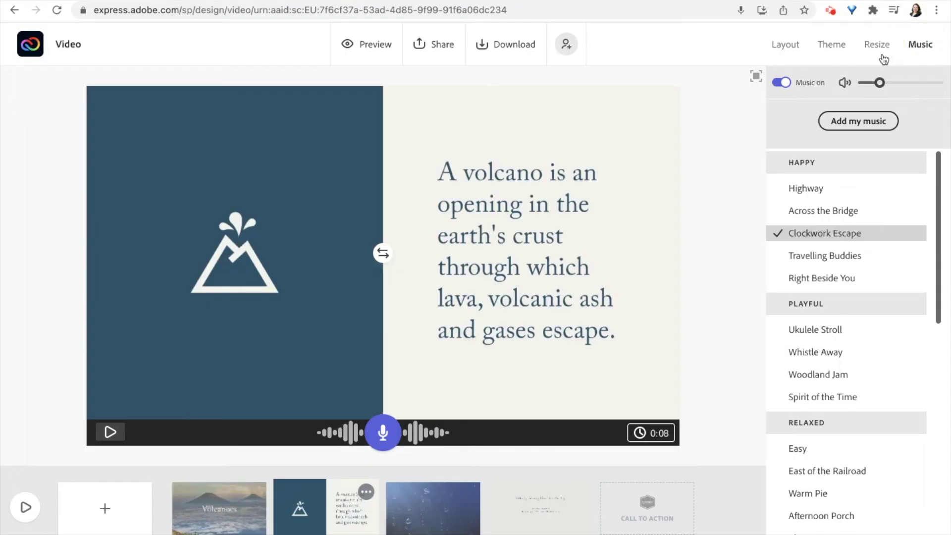
click(385, 55)
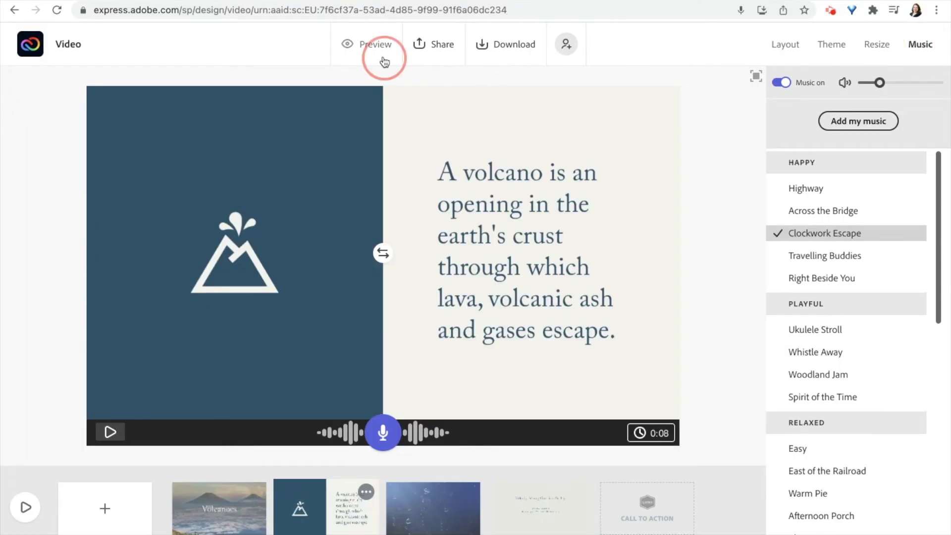
click(553, 523)
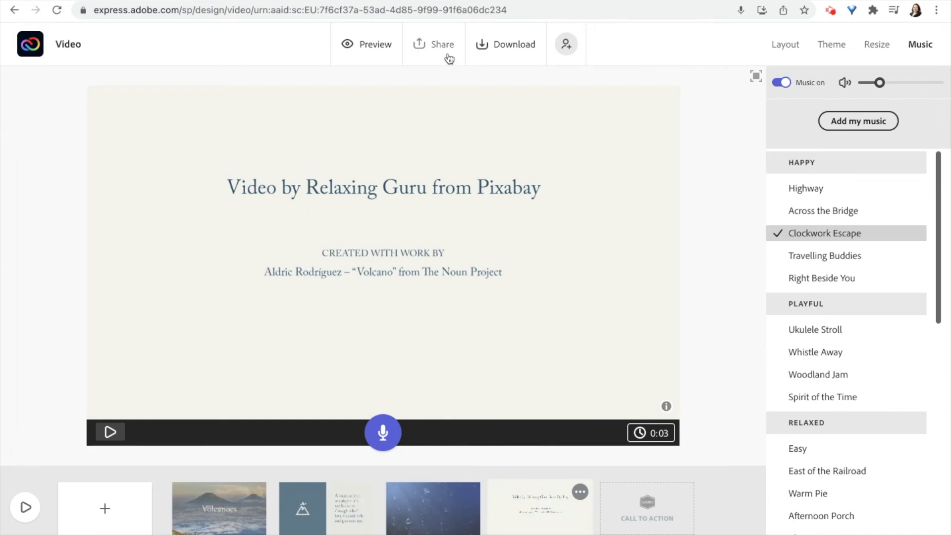
Step: Start publishing the video with Education as its category
click(448, 58)
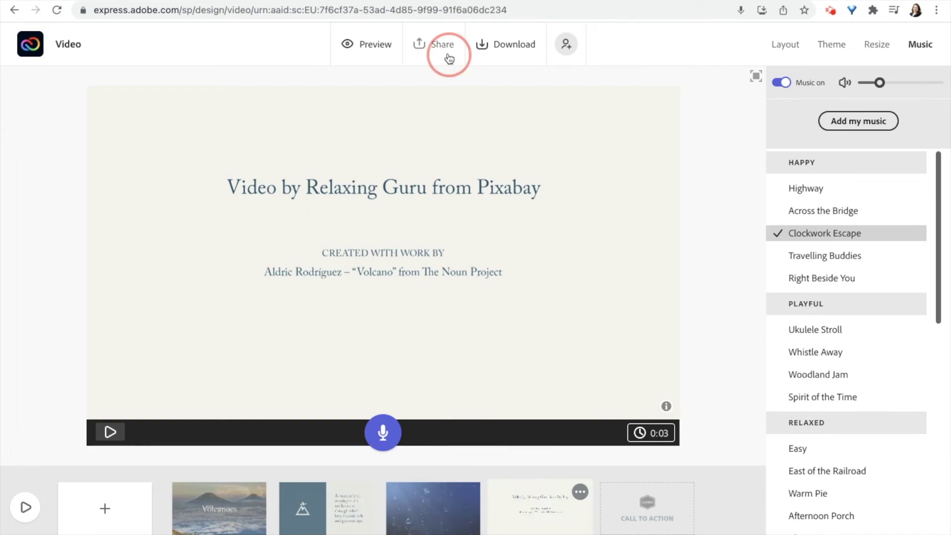
click(448, 58)
click(448, 58)
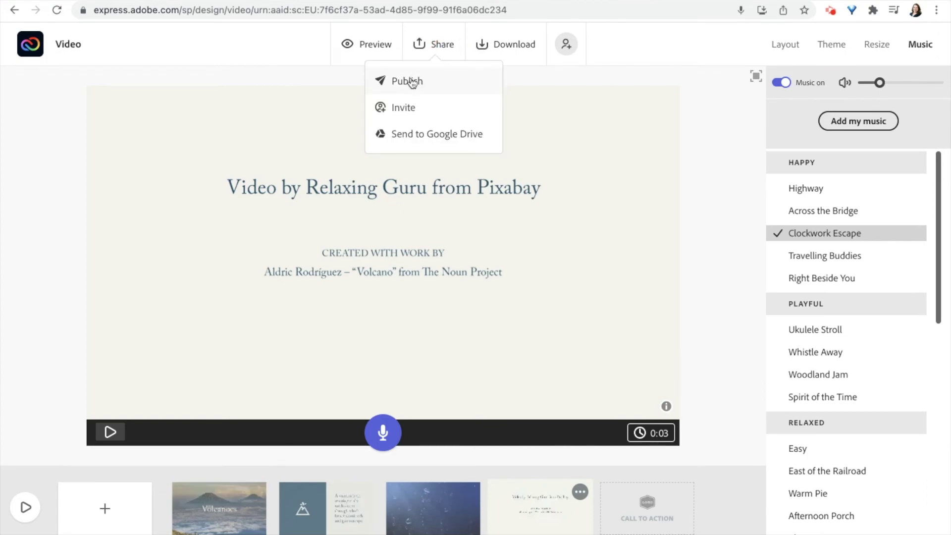
click(411, 82)
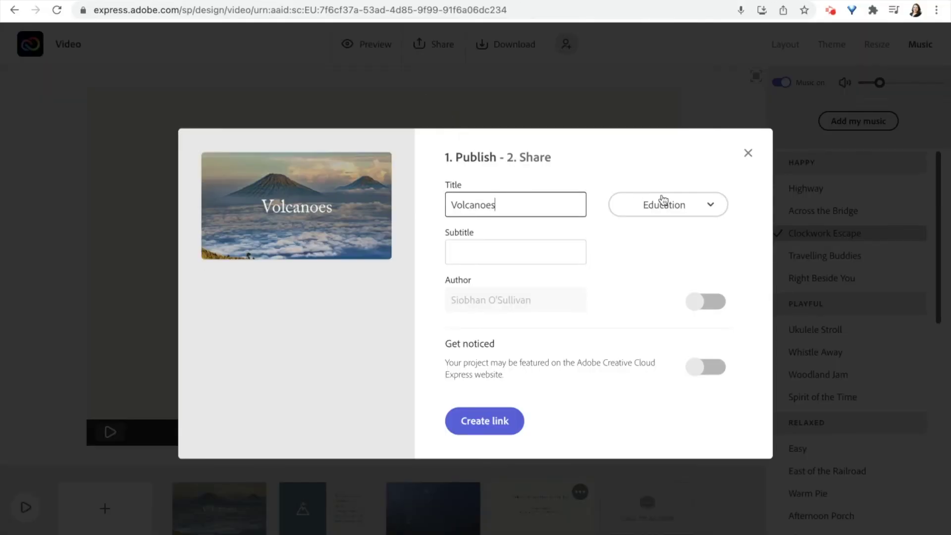
click(700, 206)
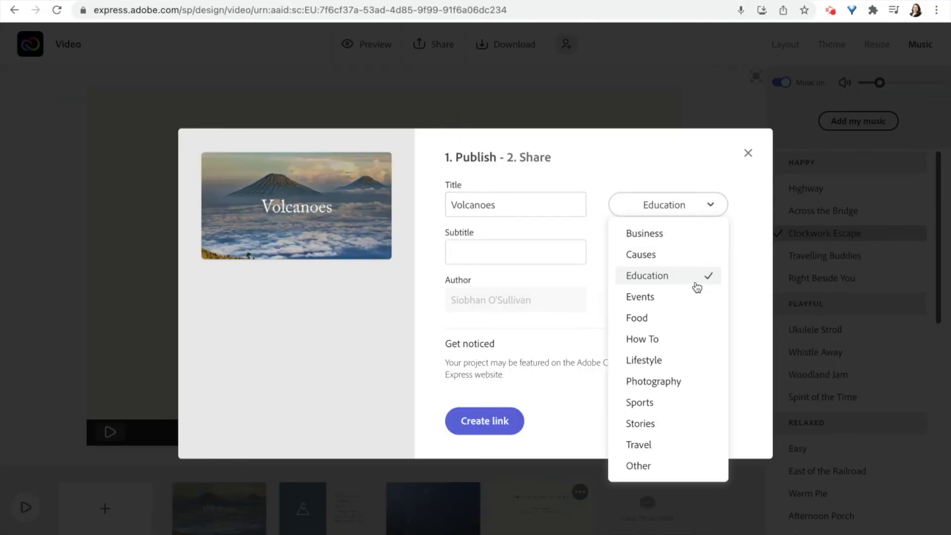
click(697, 286)
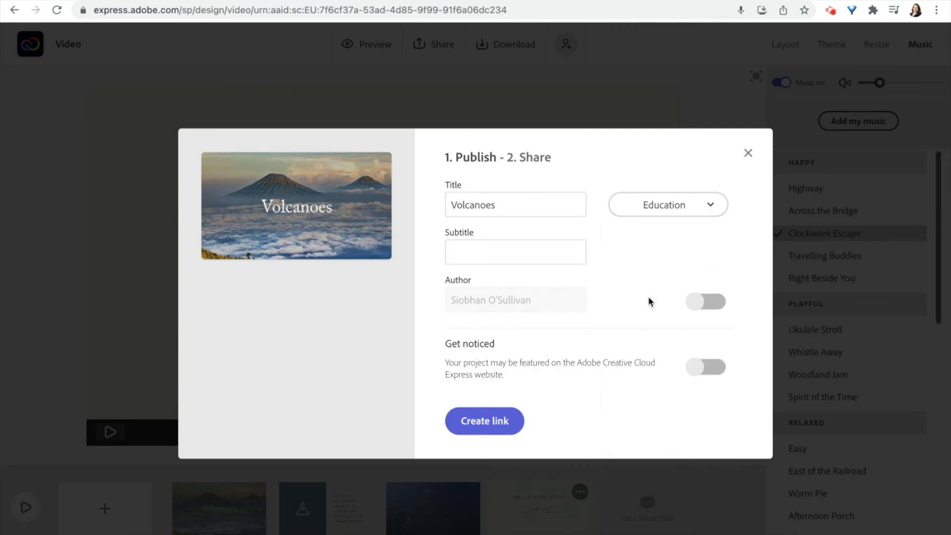
Step: Leave the author name and featuring off, create the shareable link, and close the link window
click(723, 303)
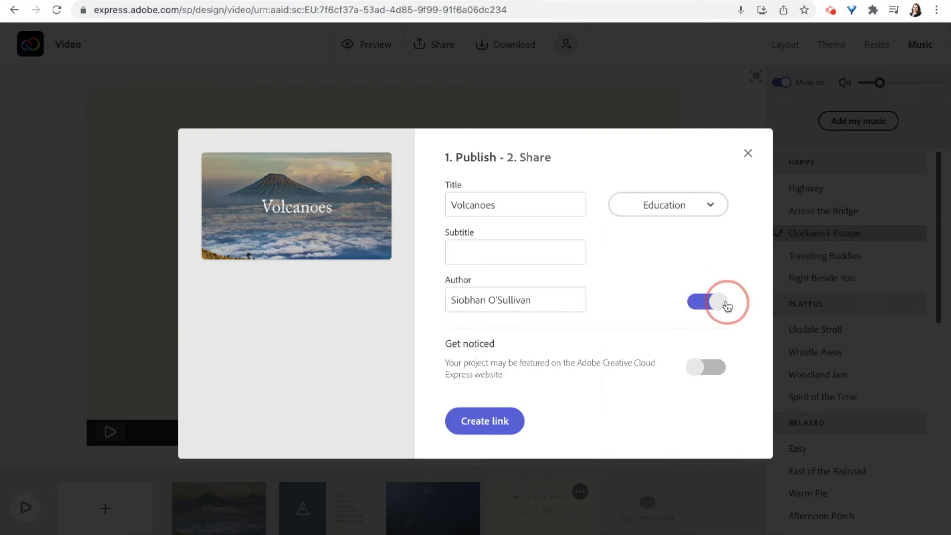
click(726, 306)
click(719, 369)
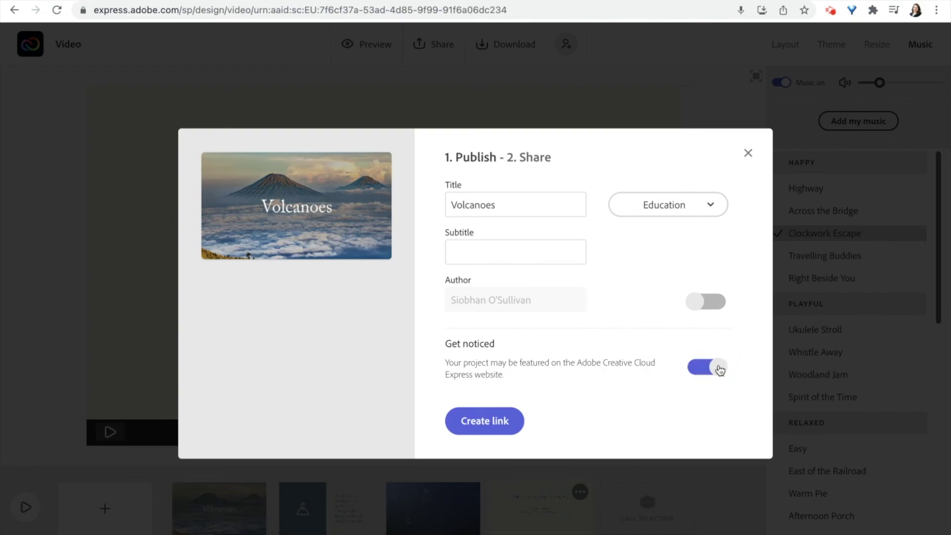
click(719, 368)
click(516, 433)
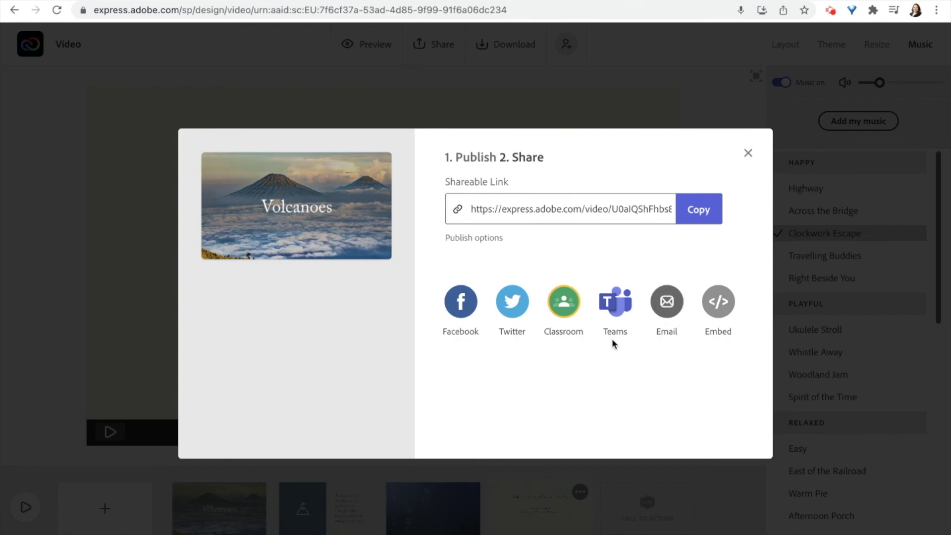
click(747, 153)
Step: Cancel the download and go back to the Volcanoes title slide
click(507, 52)
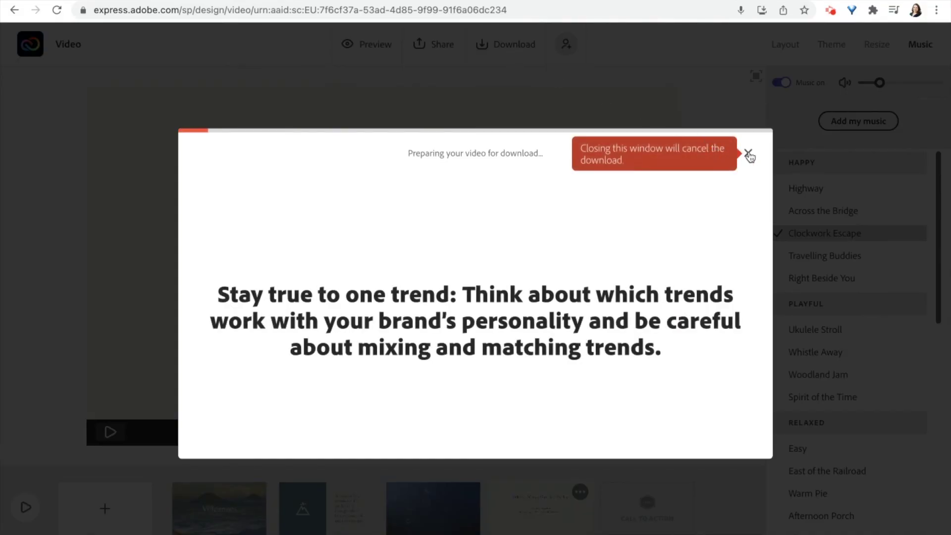
click(748, 154)
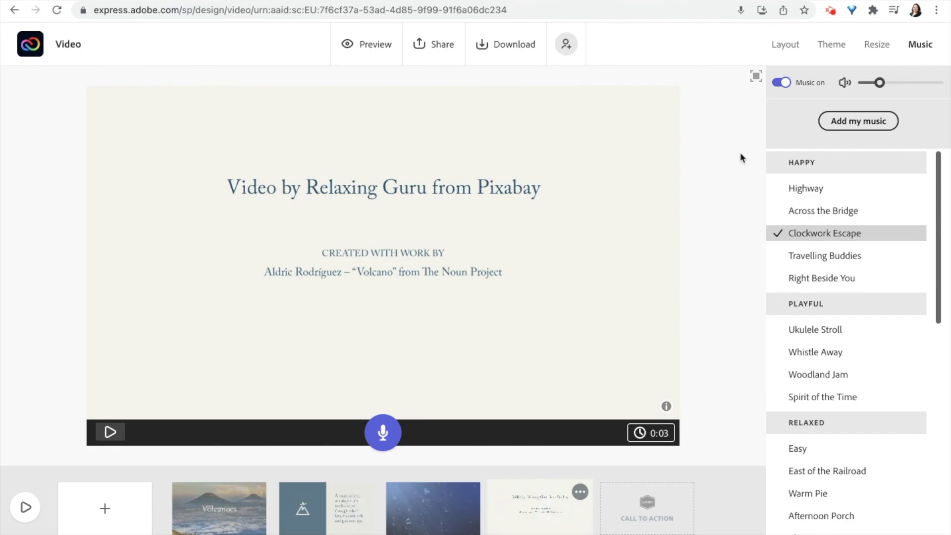
click(237, 519)
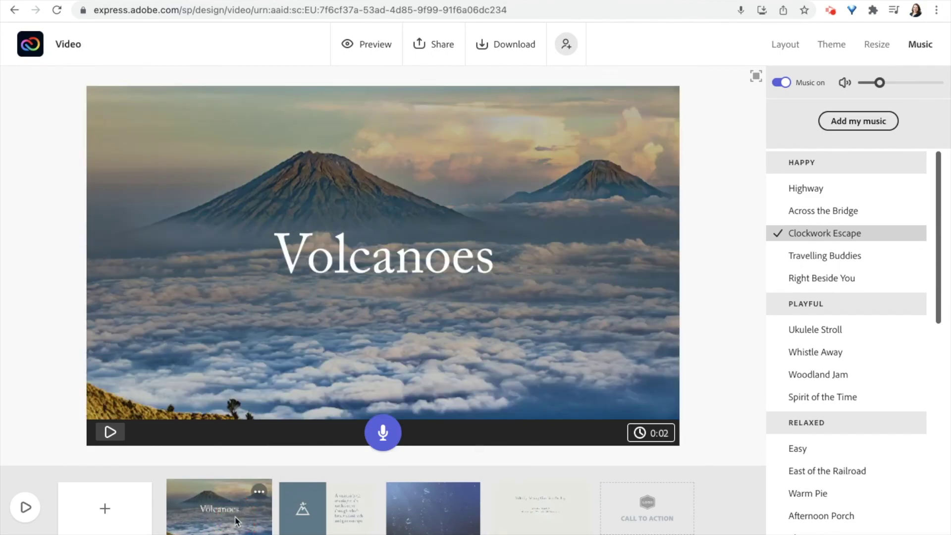